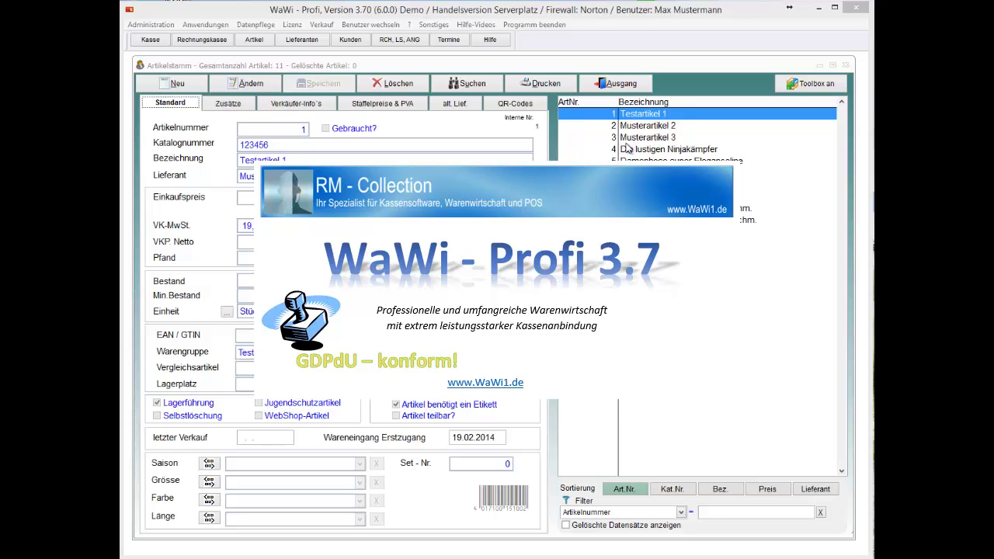
# Start an article search and choose Standard - Variante as the search type
pyautogui.click(481, 88)
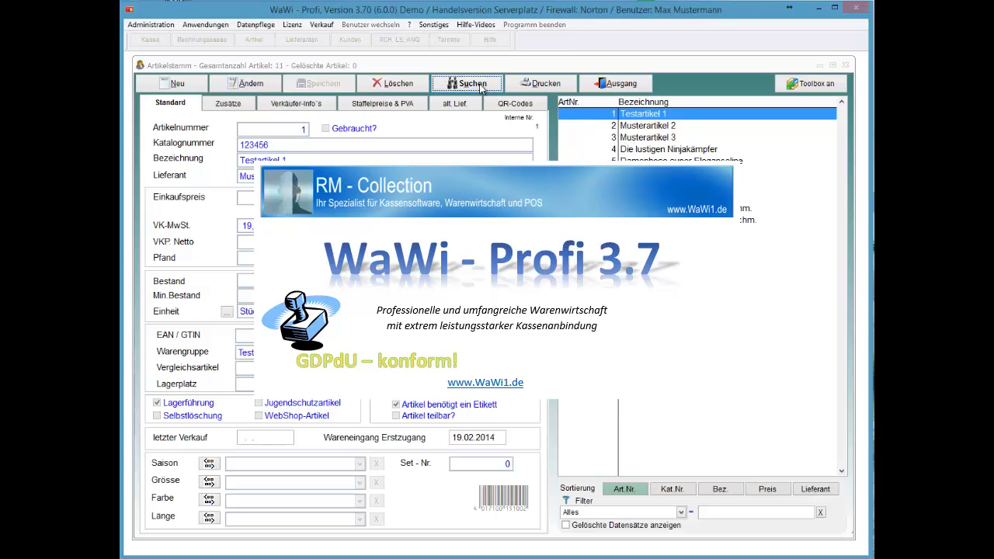
pyautogui.press('Escape')
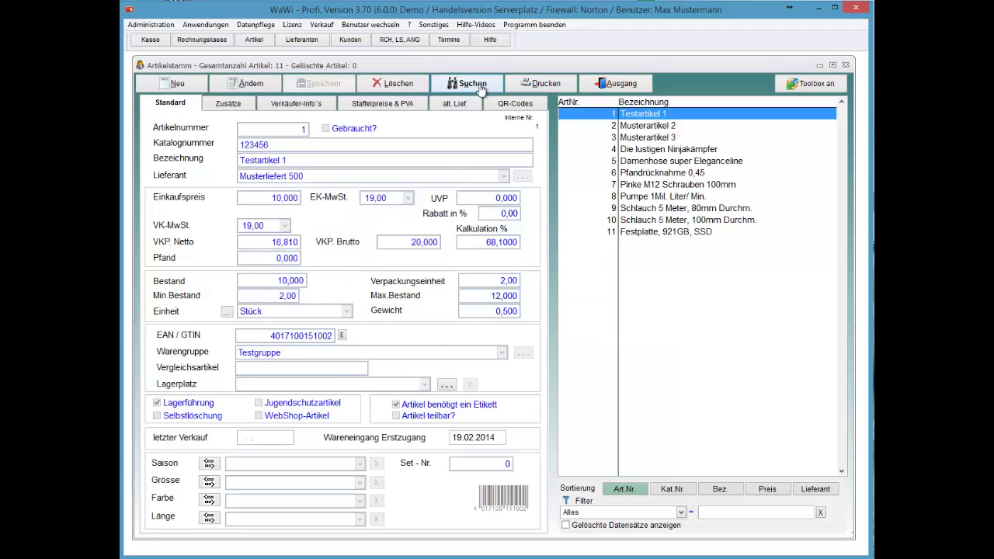
pyautogui.click(482, 87)
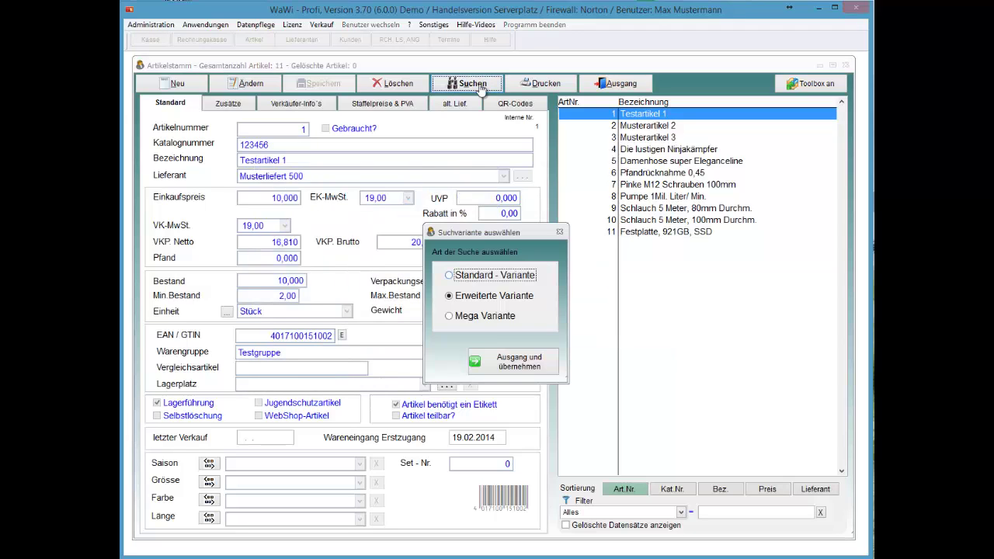
pyautogui.press('Up')
pyautogui.press('Return')
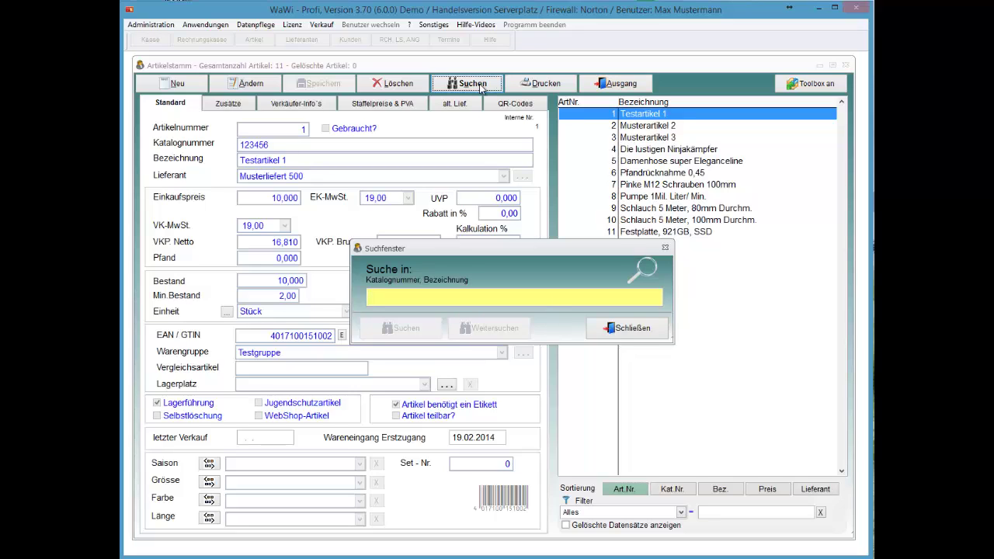
# Search catalogue number and description for "uster", continue through the further matches, and close the search window
pyautogui.write('uster')
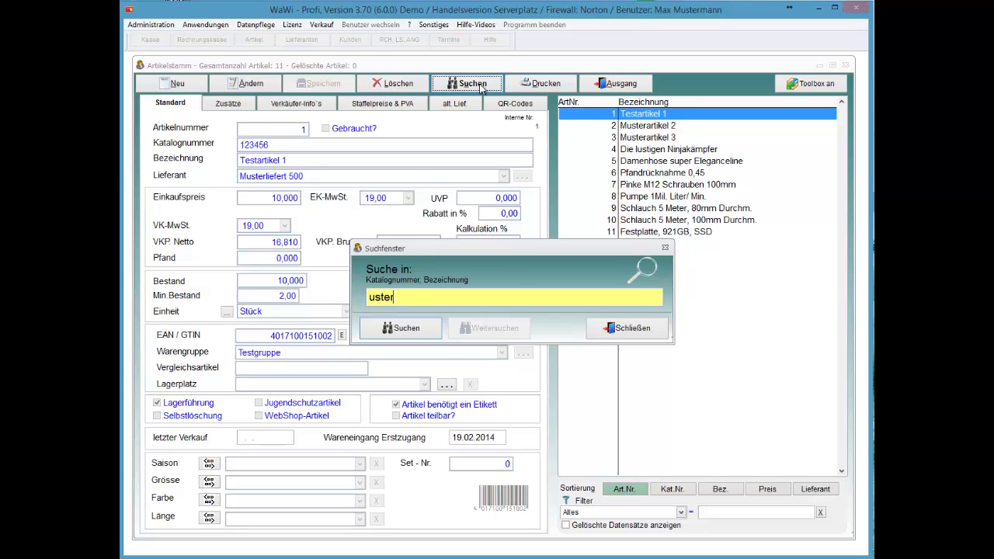
pyautogui.press('Return')
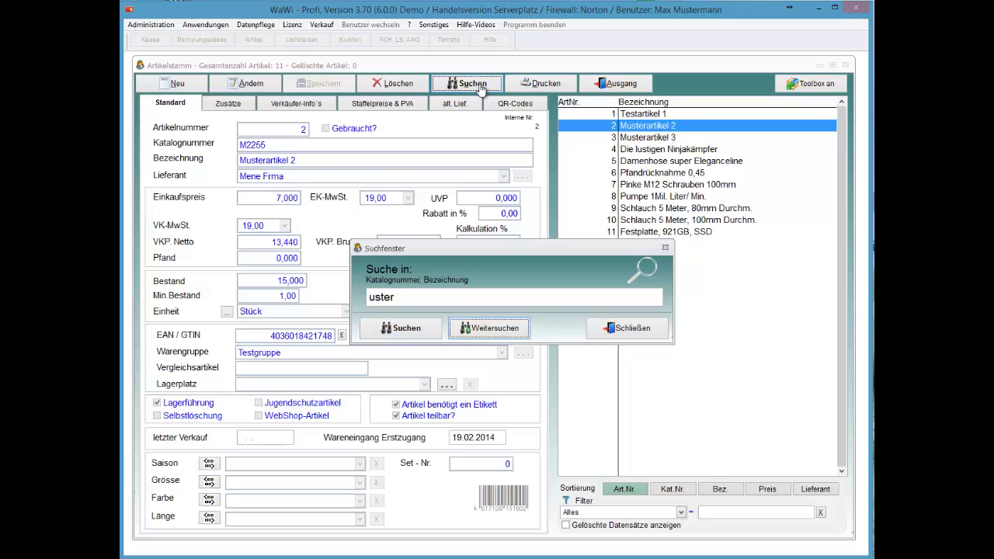
pyautogui.press('Return')
pyautogui.press('Return')
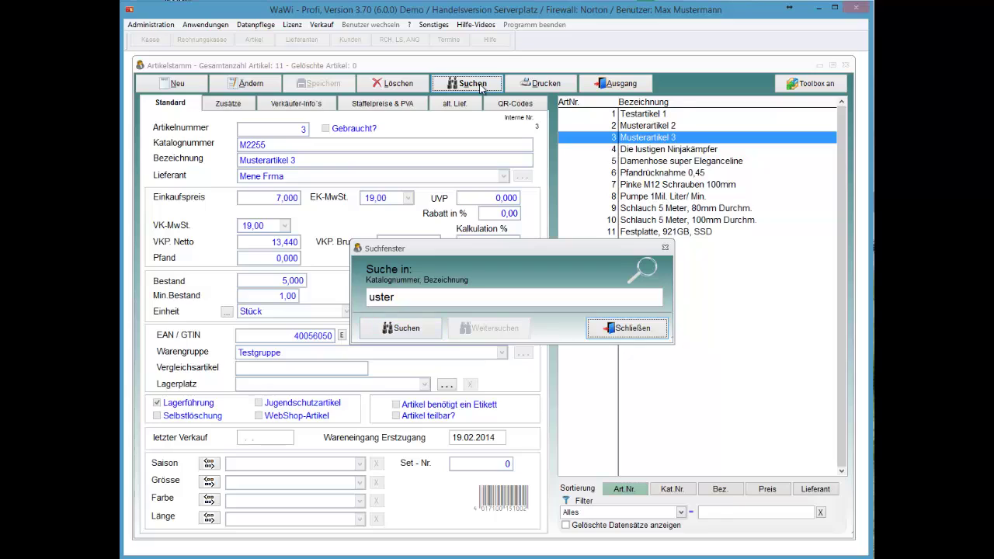
pyautogui.press('Escape')
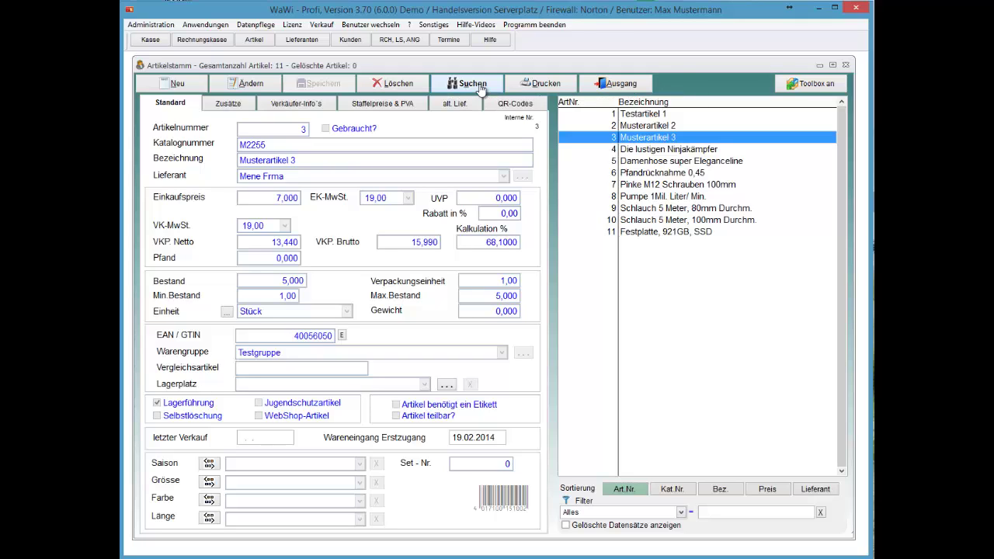
# Start another article search using Erweiterte Variante as the search type
pyautogui.click(481, 90)
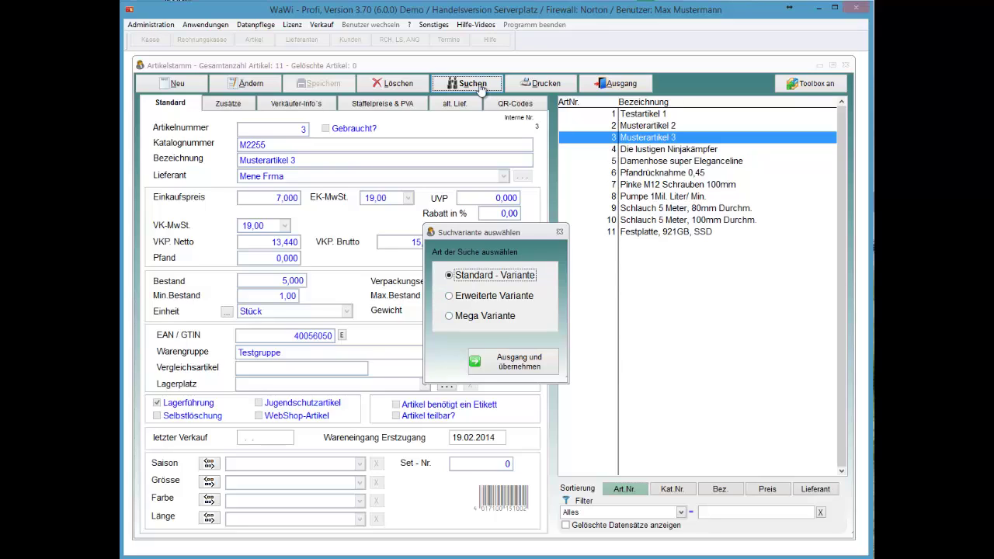
pyautogui.press('Down')
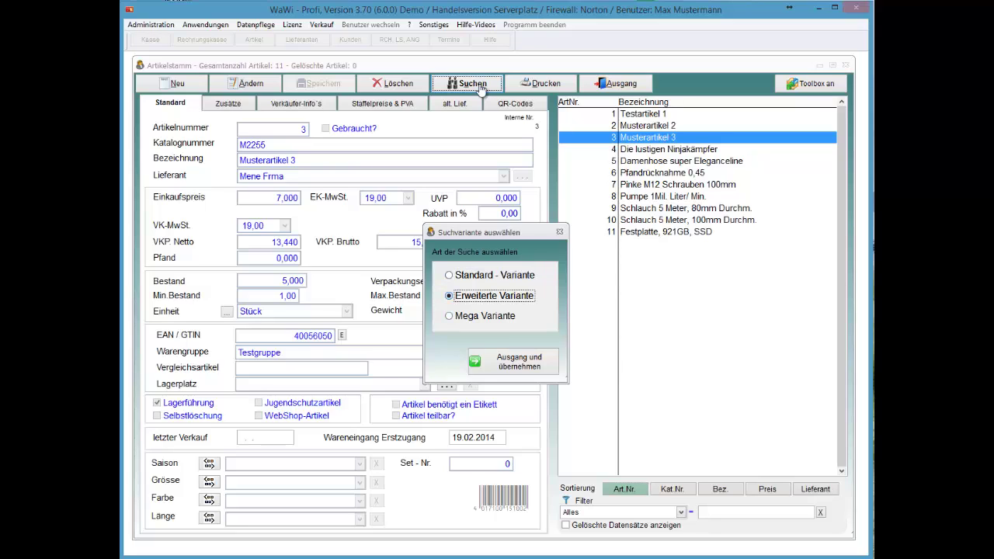
pyautogui.press('Return')
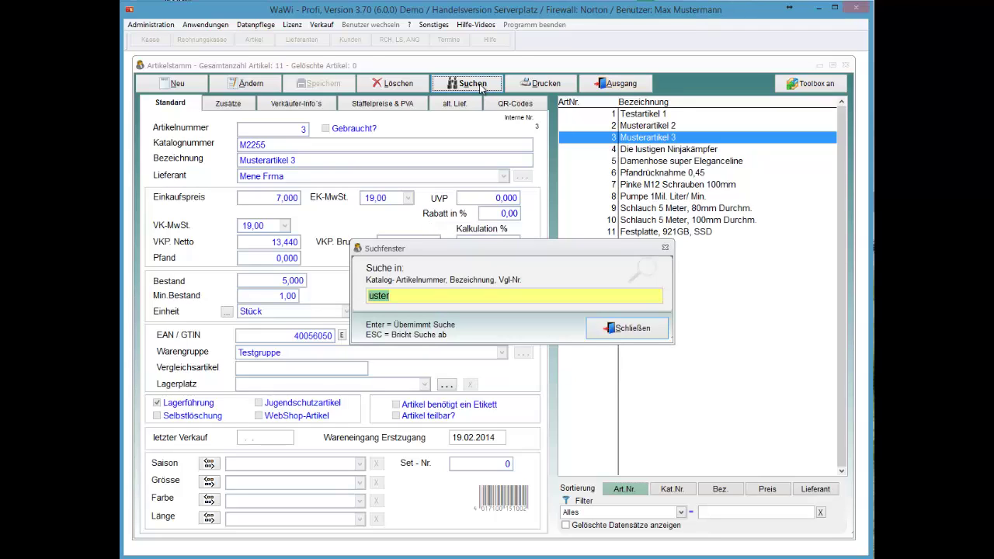
# Filter the article list by the search term "uster" and accept the search
pyautogui.write('user')
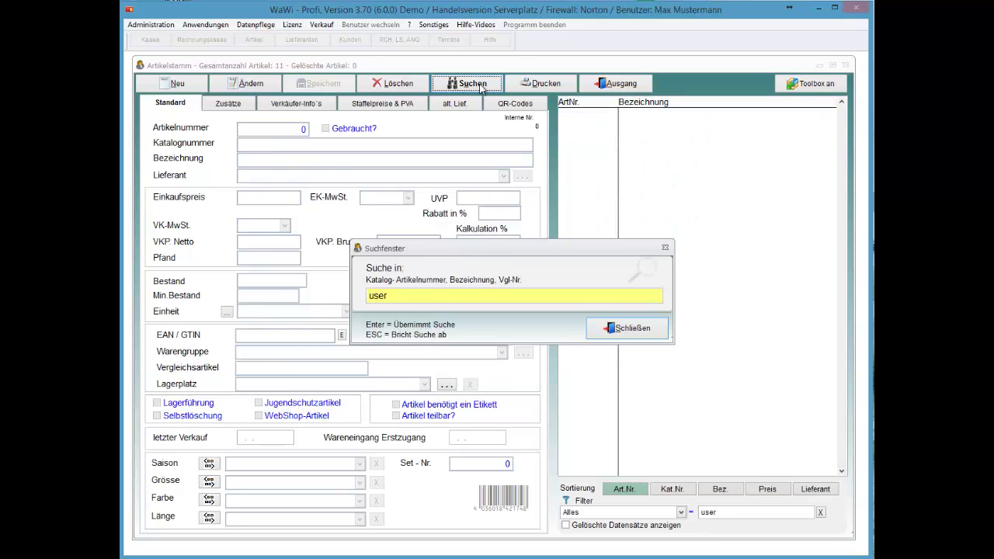
pyautogui.press('BackSpace')
pyautogui.press('BackSpace')
pyautogui.press('BackSpace')
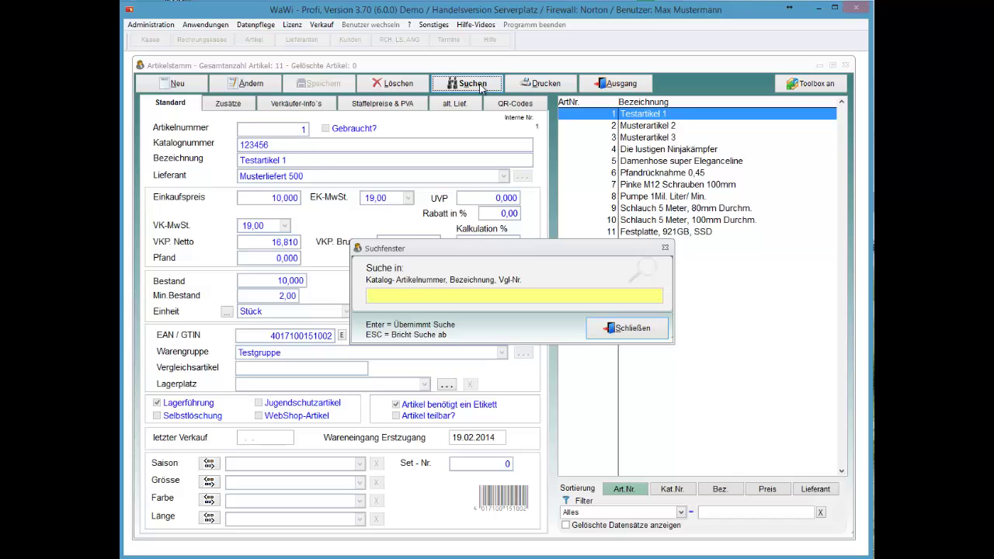
pyautogui.write('ste')
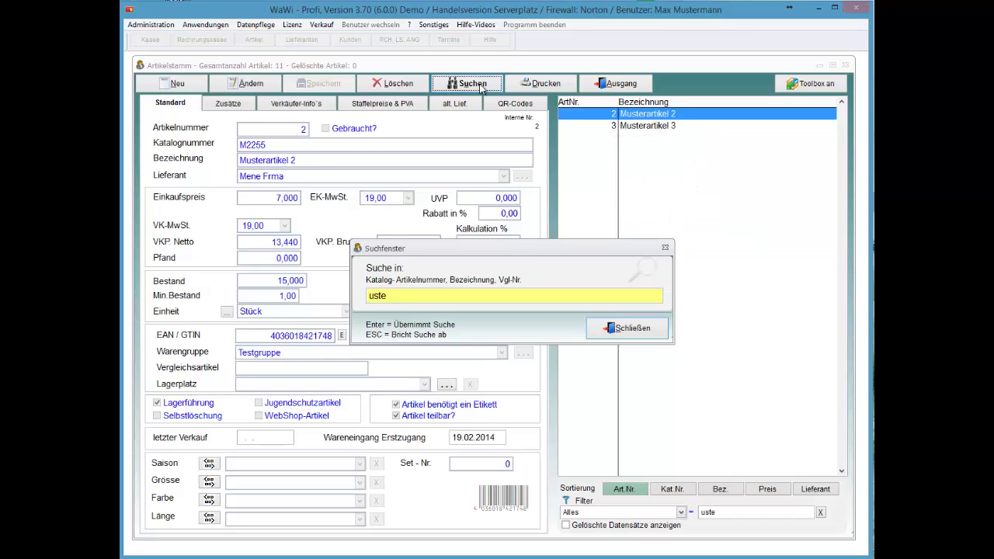
pyautogui.write('r')
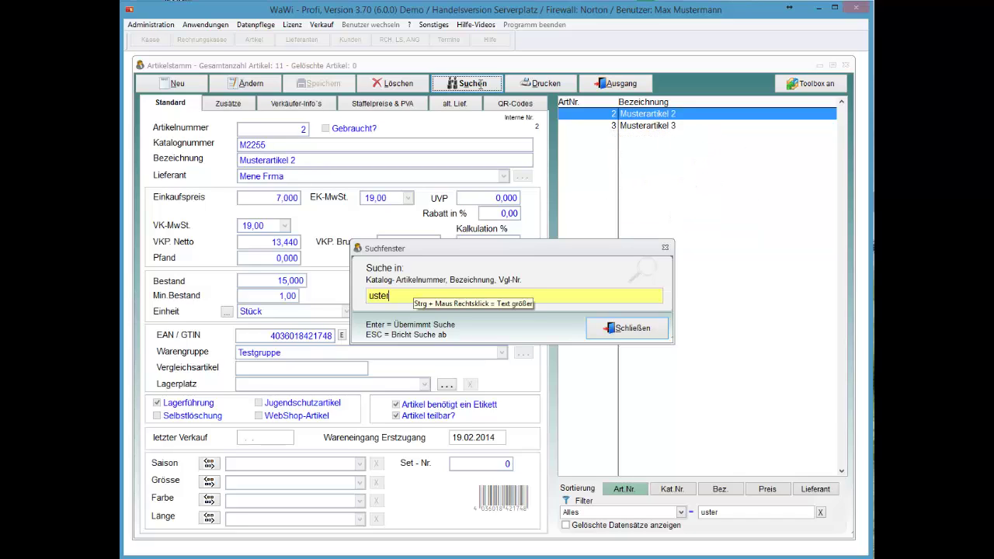
pyautogui.click(481, 87)
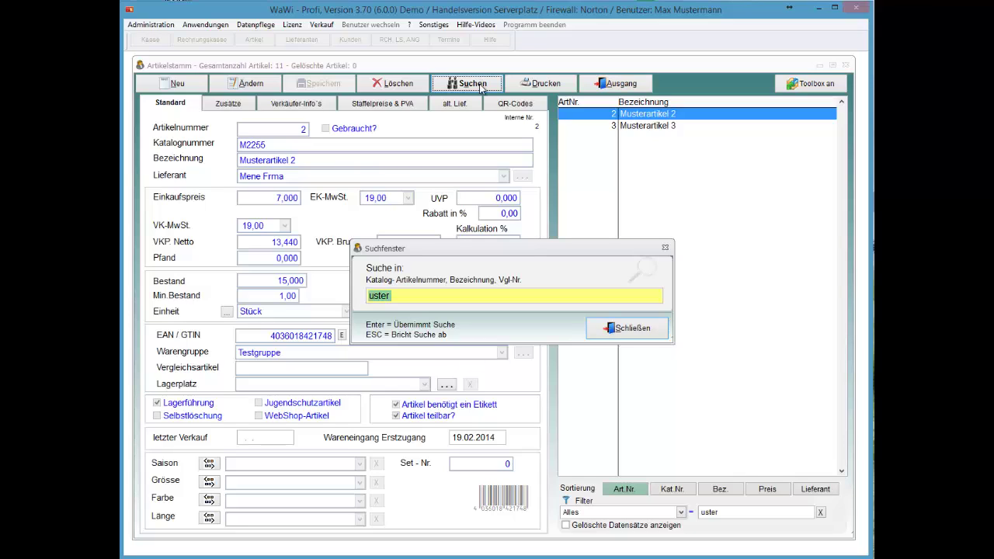
pyautogui.press('Return')
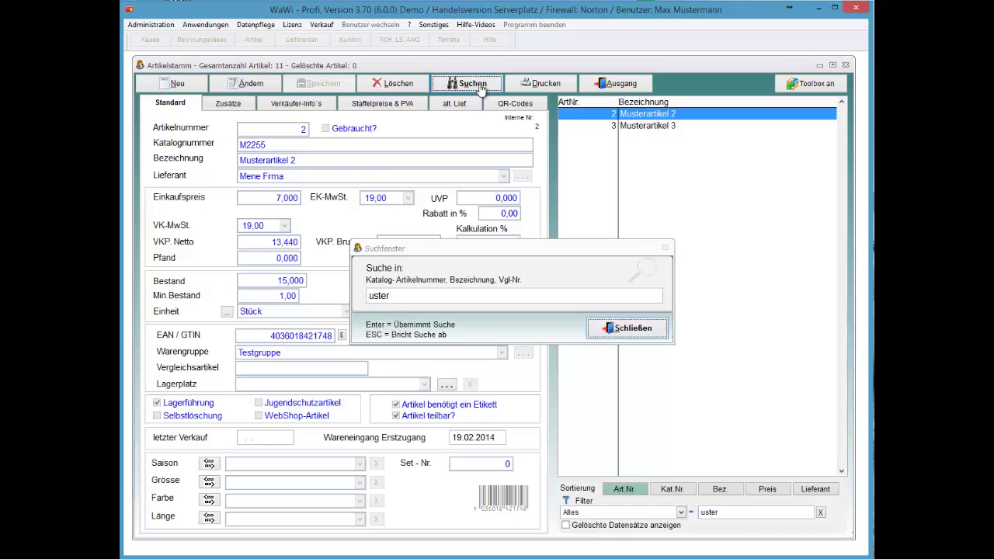
# In the system settings under Verschiedenes, set the search behaviour to "Suchen nachdem Enter gedrückt wurde"
pyautogui.hotkey('alt', 'a')
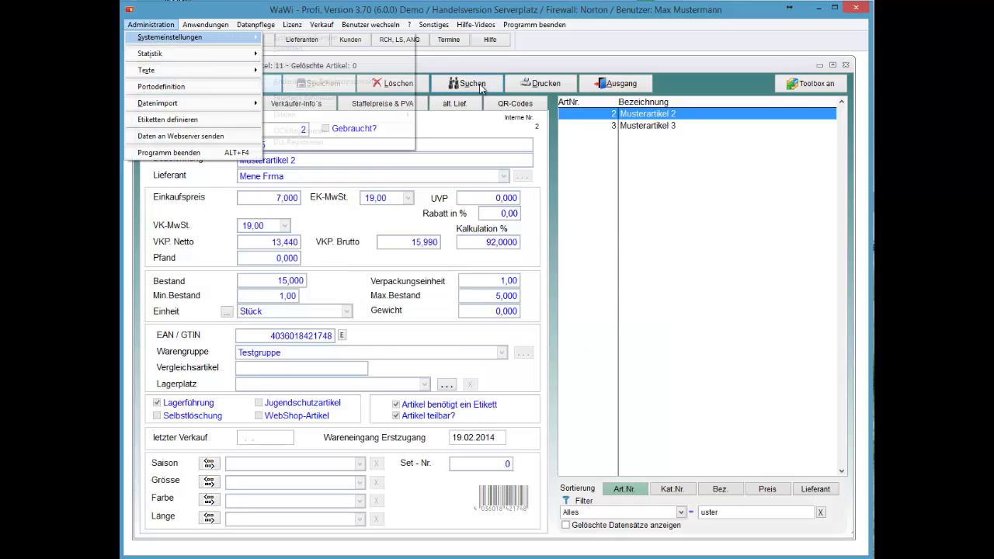
pyautogui.press('Right')
pyautogui.press('Return')
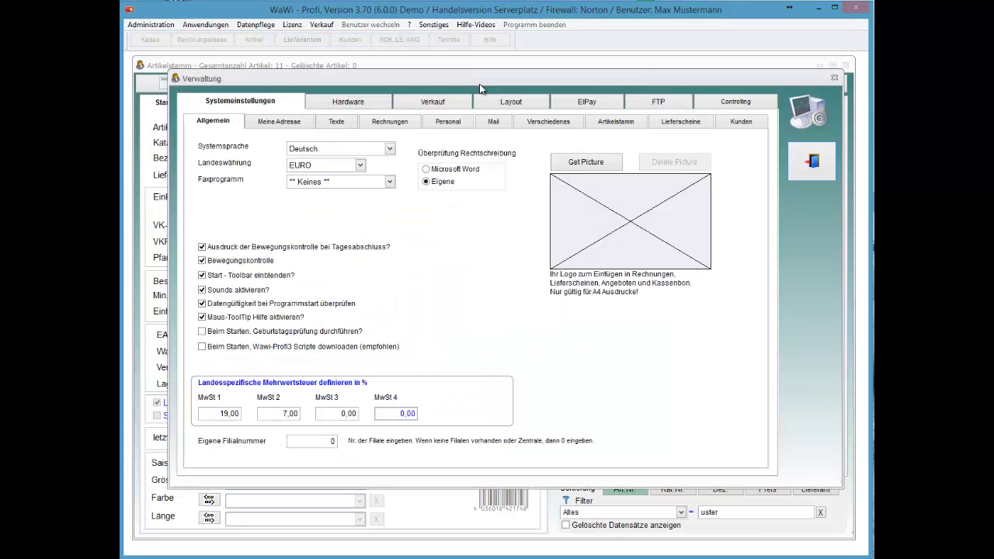
pyautogui.press('Return')
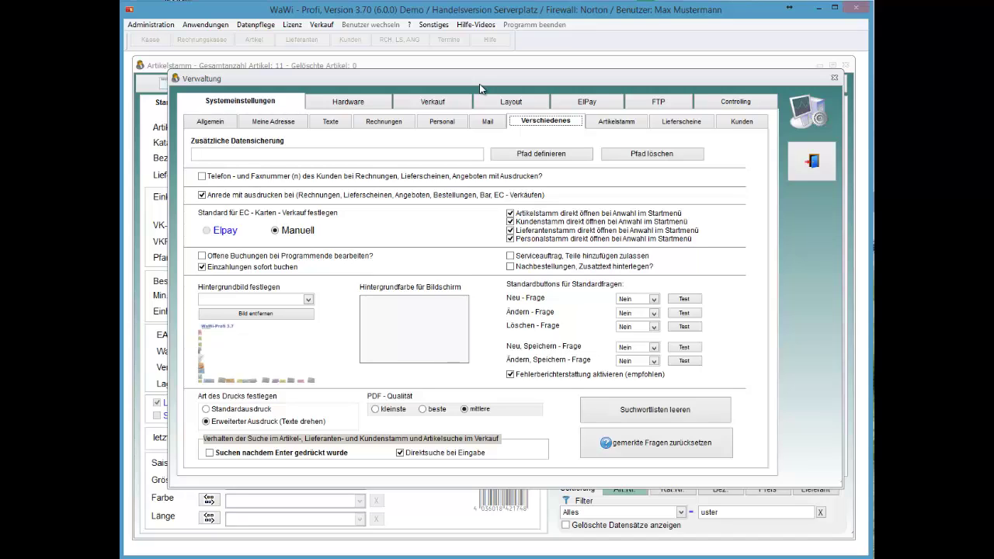
pyautogui.press('Tab')
pyautogui.press('space')
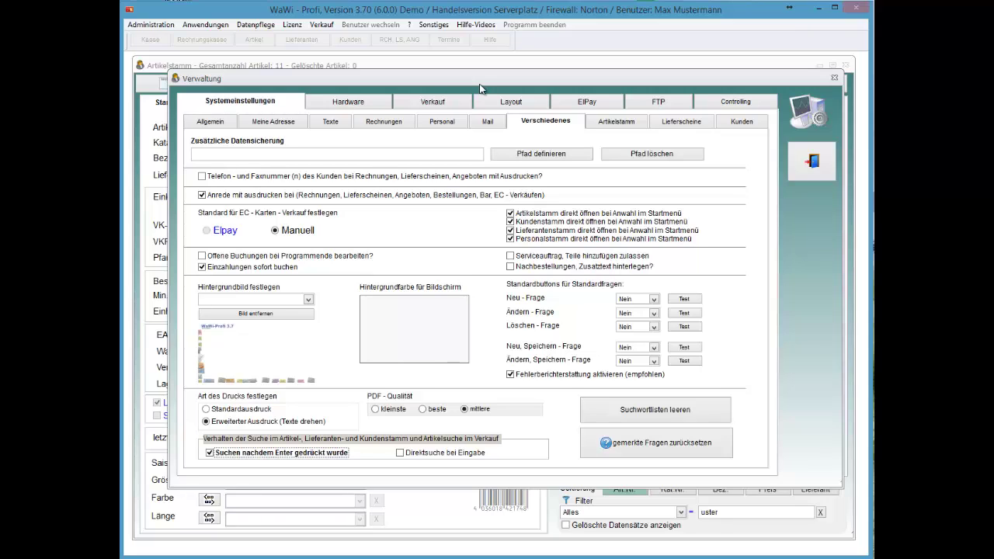
# Set the search behaviour back to "Direktsuche bei Eingabe" and close the settings
pyautogui.press('Tab')
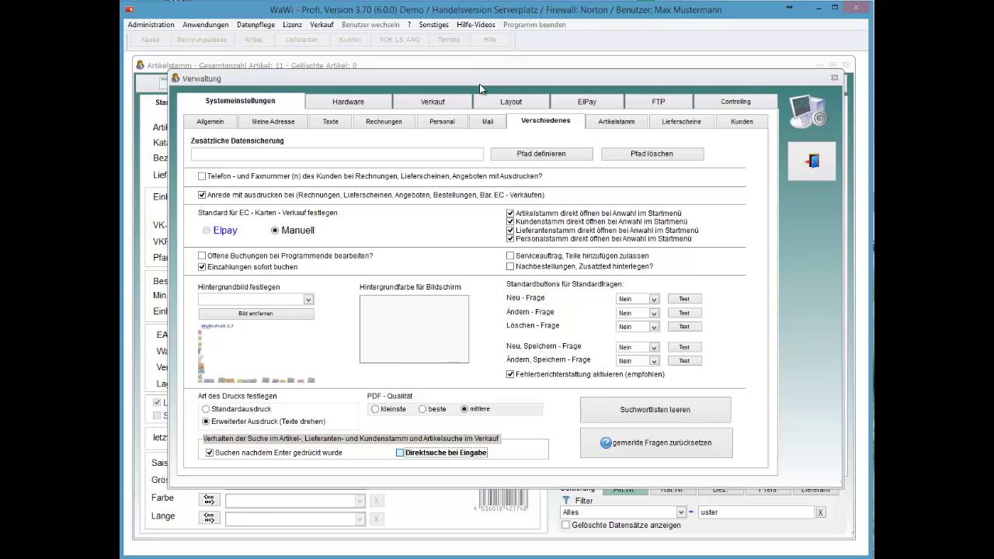
pyautogui.press('space')
pyautogui.press('Escape')
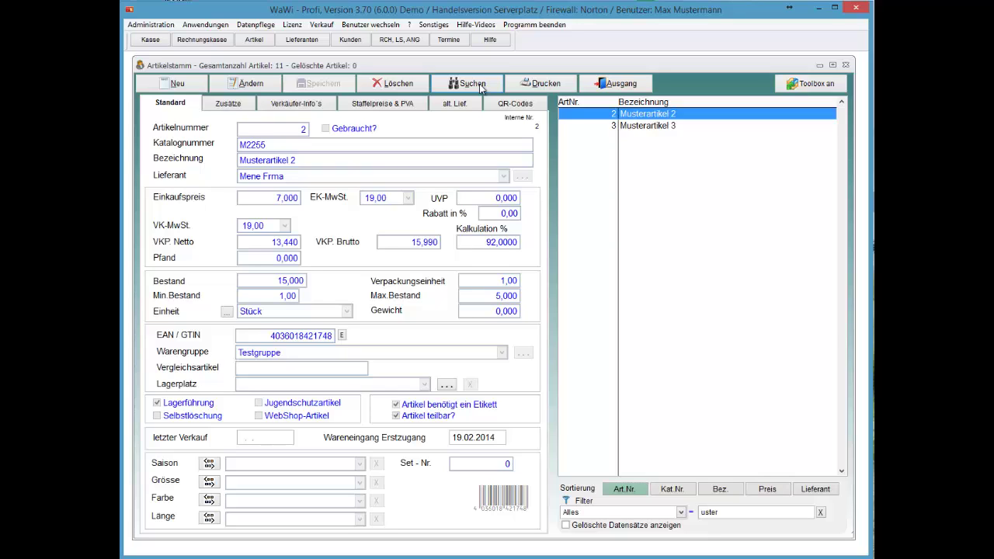
# Clear the search term to remove the article filter and close the search window
pyautogui.click(471, 83)
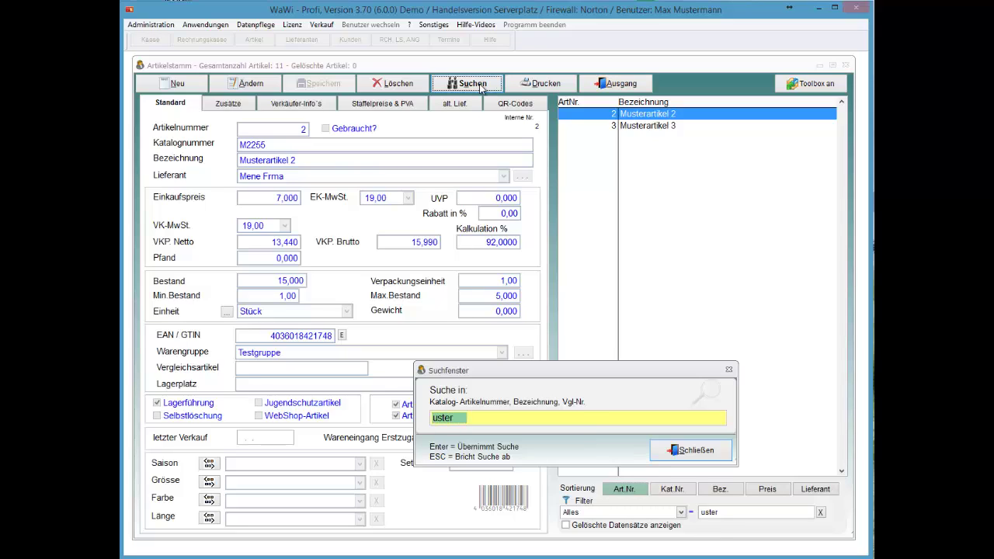
pyautogui.press('BackSpace')
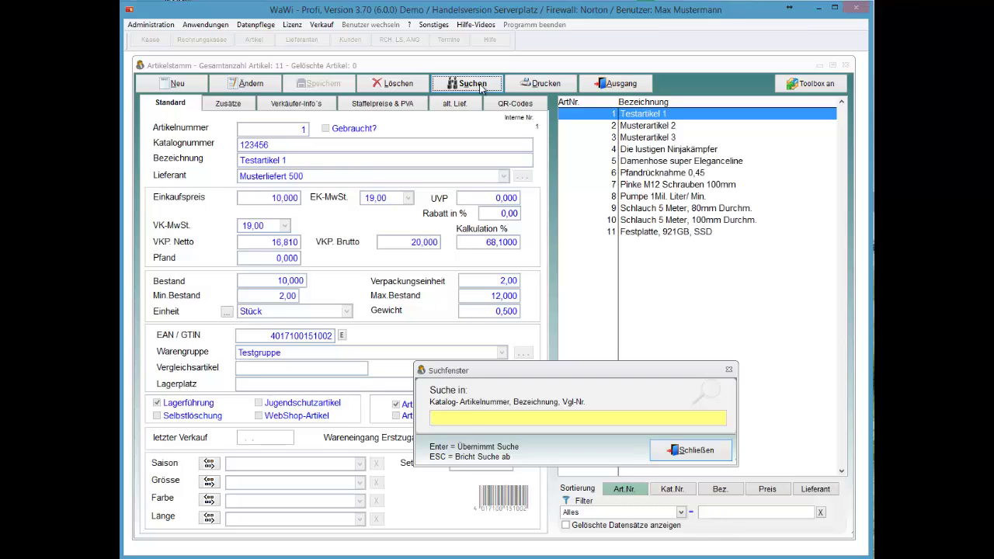
pyautogui.press('Escape')
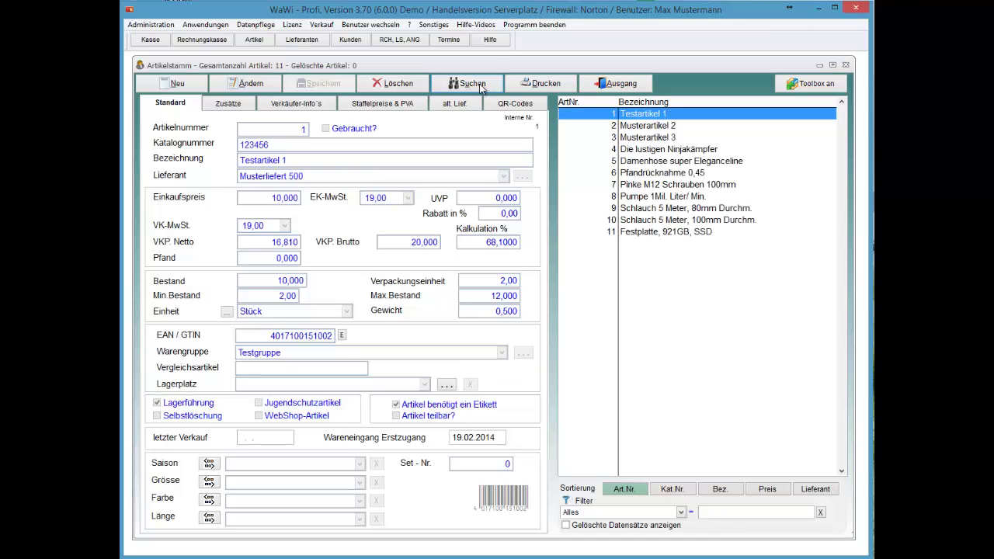
# Filter the article list by the search term "schlau" and close the search window
pyautogui.click(481, 88)
pyautogui.write('sch')
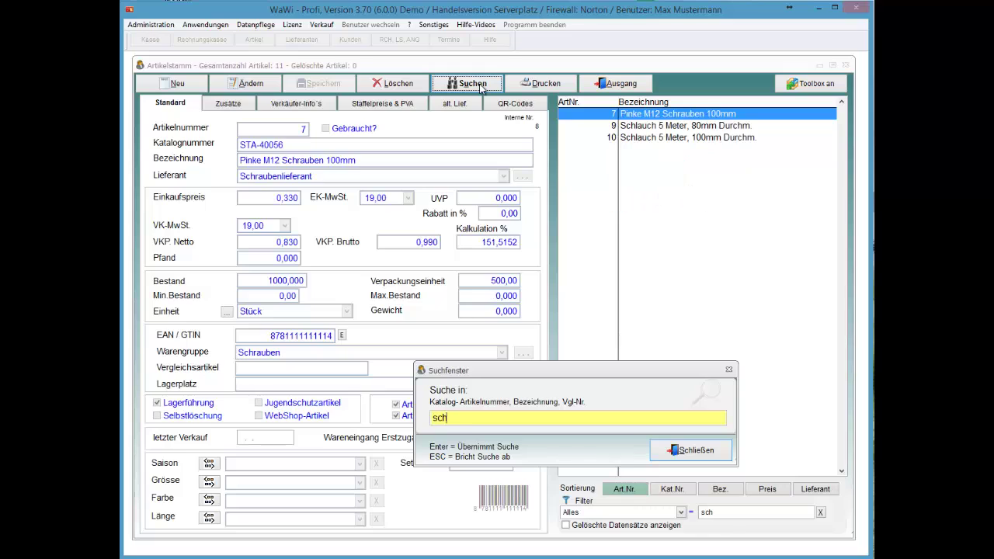
pyautogui.write('lau')
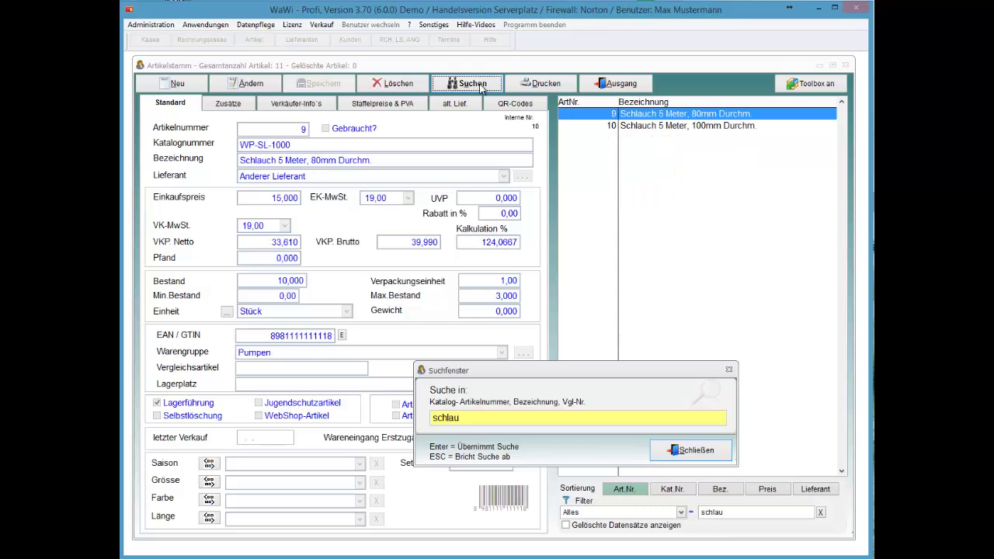
pyautogui.press('Tab')
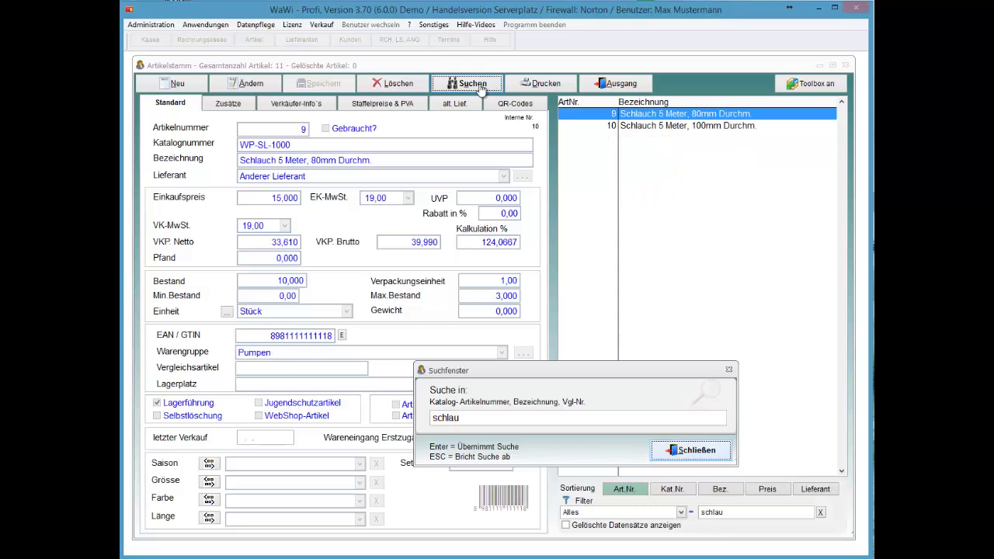
pyautogui.press('Return')
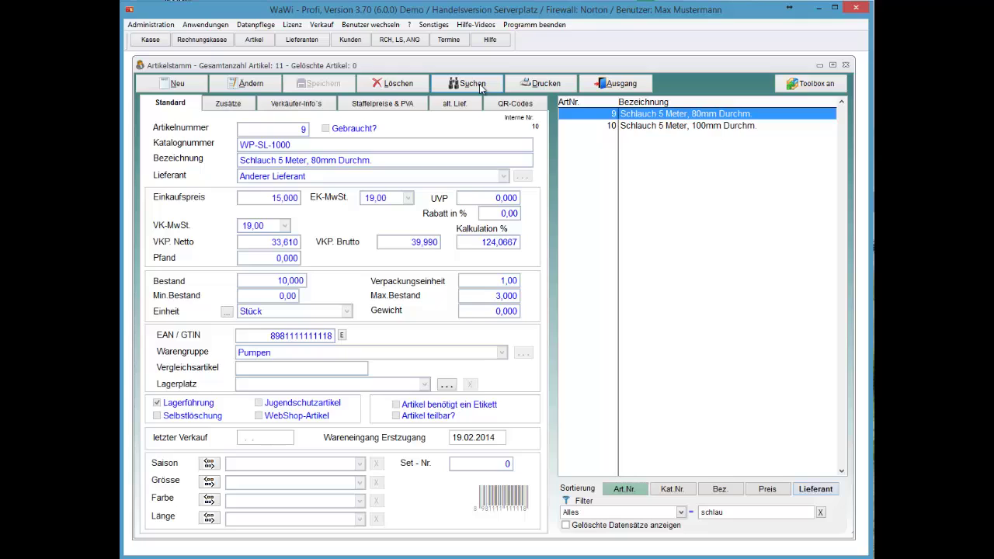
# Keep the list filter field on Alles and select the article "Schlauch 5 Meter, 100mm Durchm."
pyautogui.hotkey('alt', 'Down')
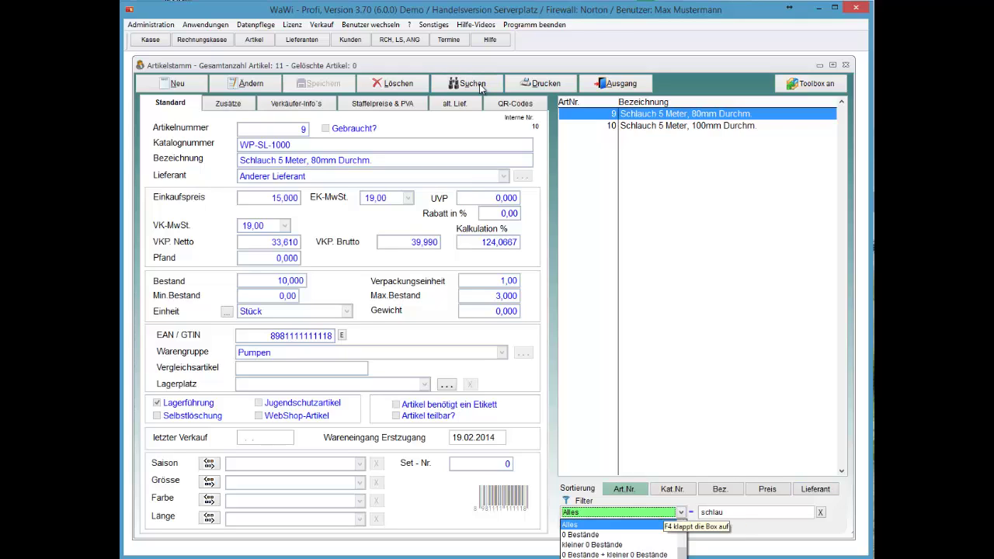
pyautogui.press('Return')
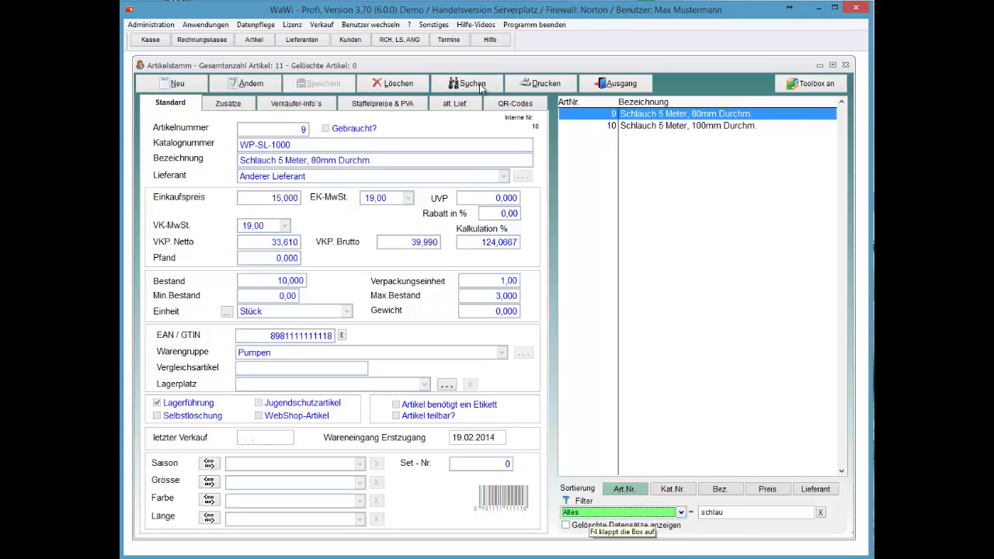
pyautogui.press('Tab')
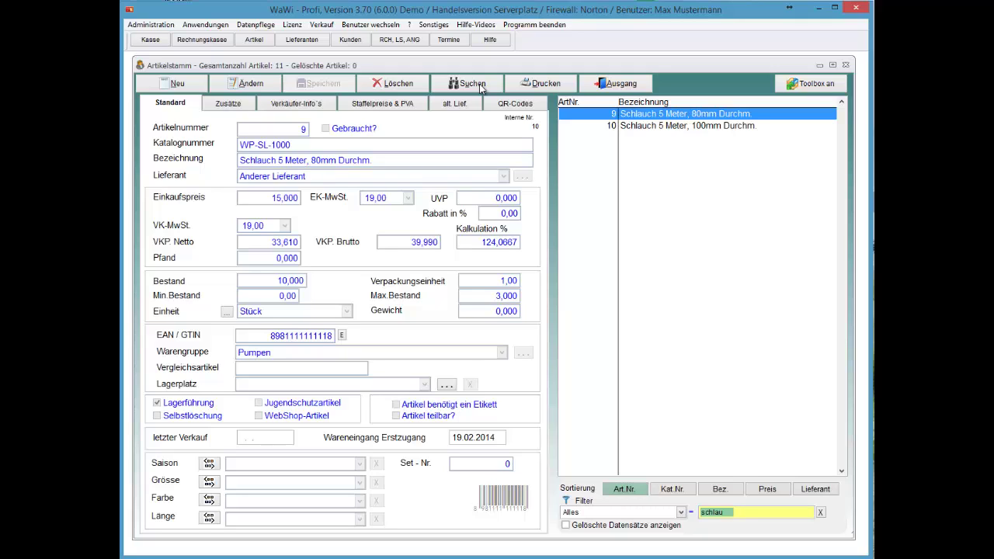
pyautogui.press('Down')
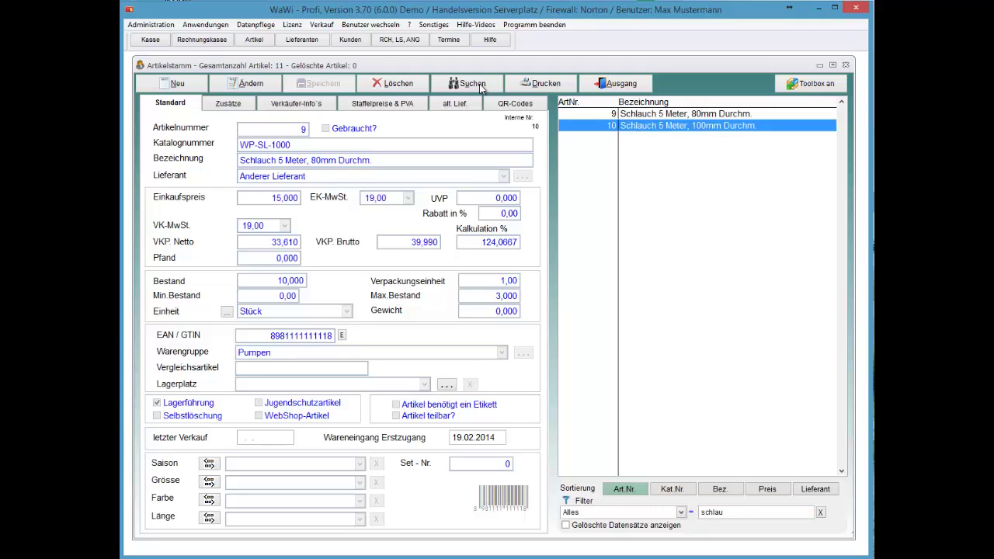
# Filter the article list by the search term "WP-" and browse to the article "Schlauch 5 Meter, 100mm Durchm."
pyautogui.click(471, 84)
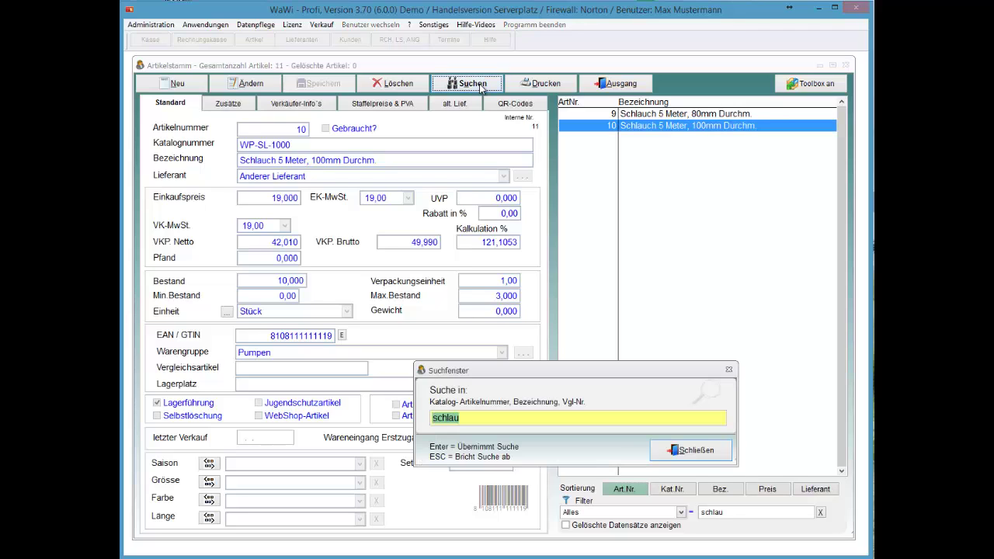
pyautogui.write('WP-')
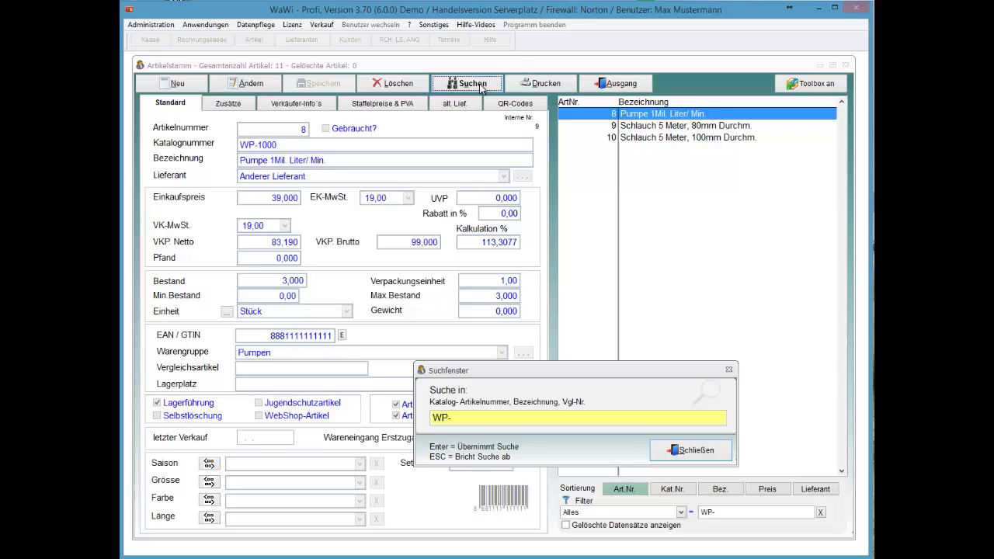
pyautogui.press('Return')
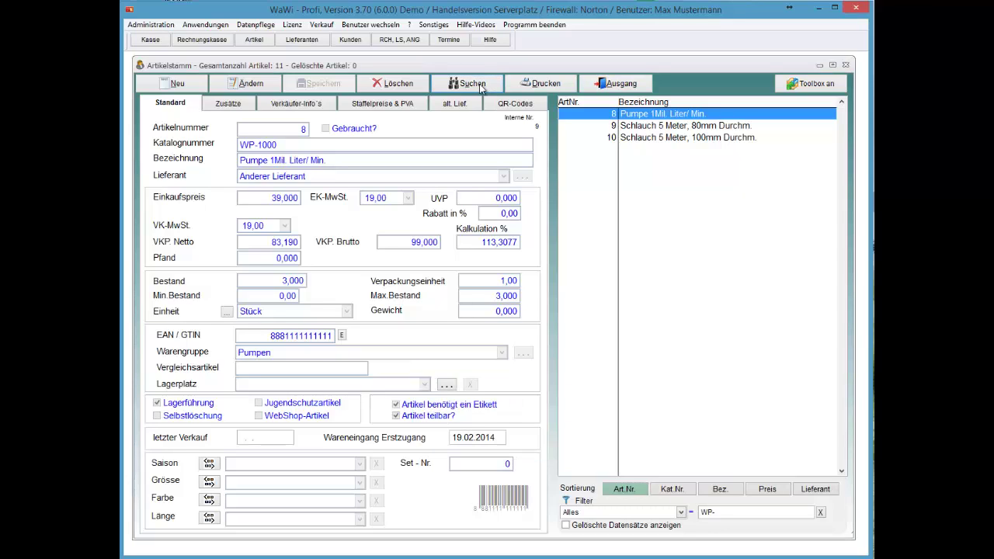
pyautogui.press('Down')
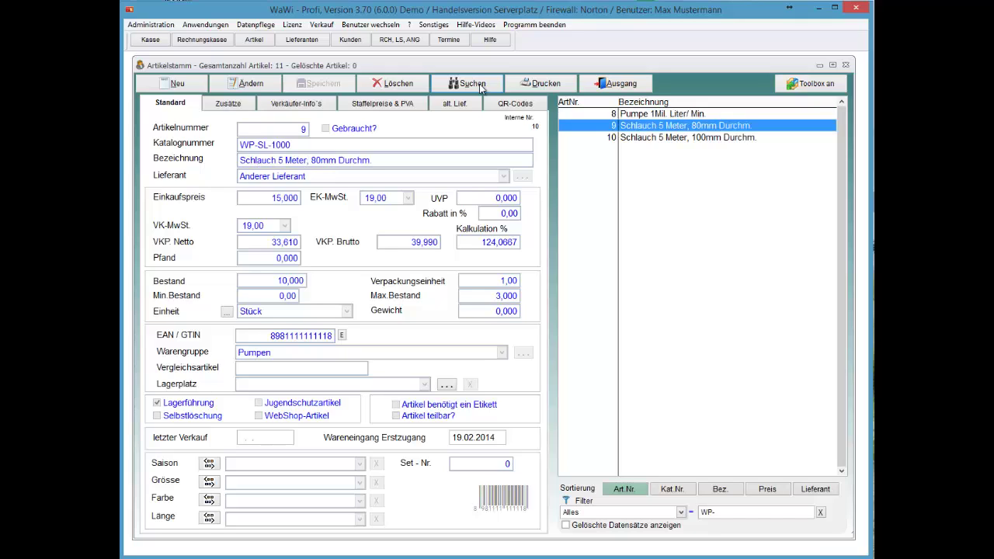
pyautogui.press('Down')
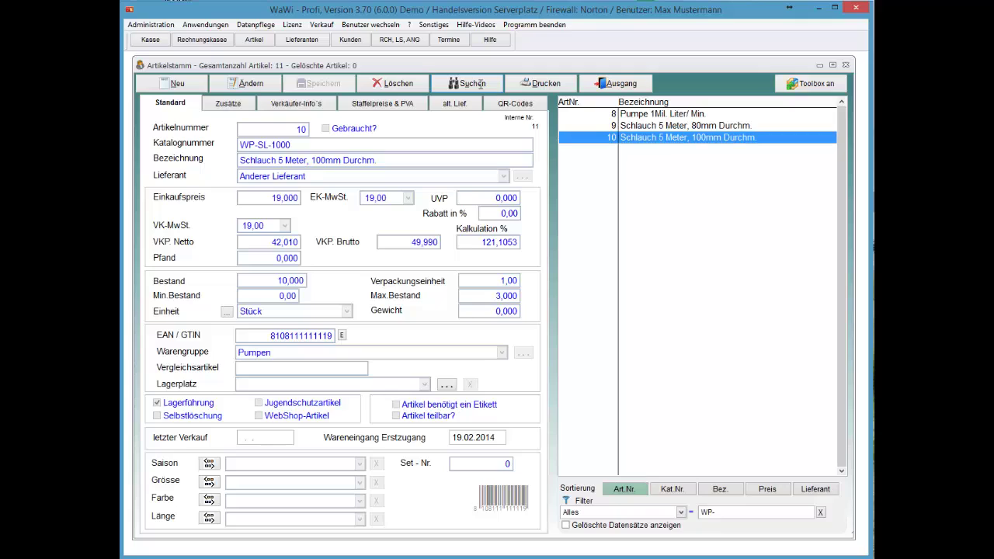
# Filter the article list by the term "-sl" and clear the filter term again
pyautogui.click(470, 83)
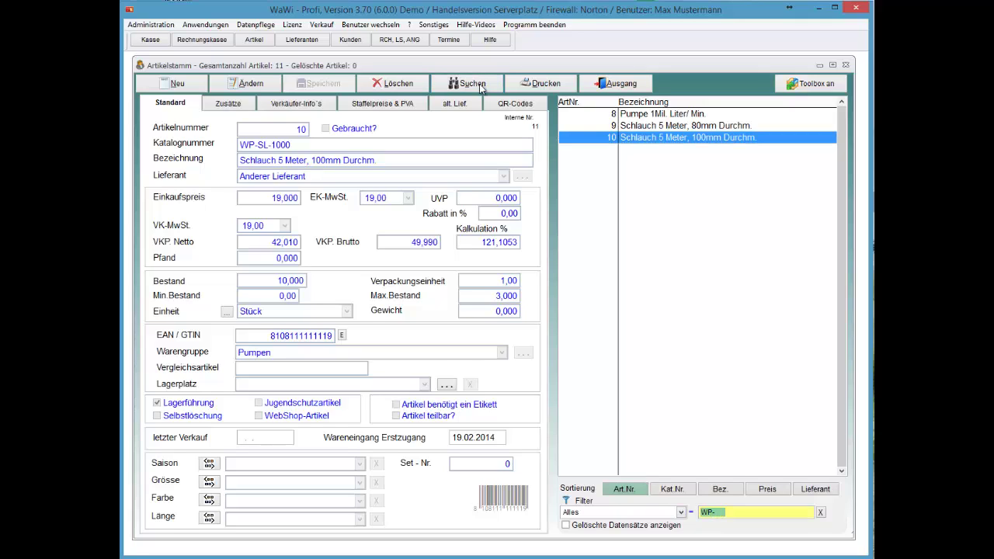
pyautogui.write('-s')
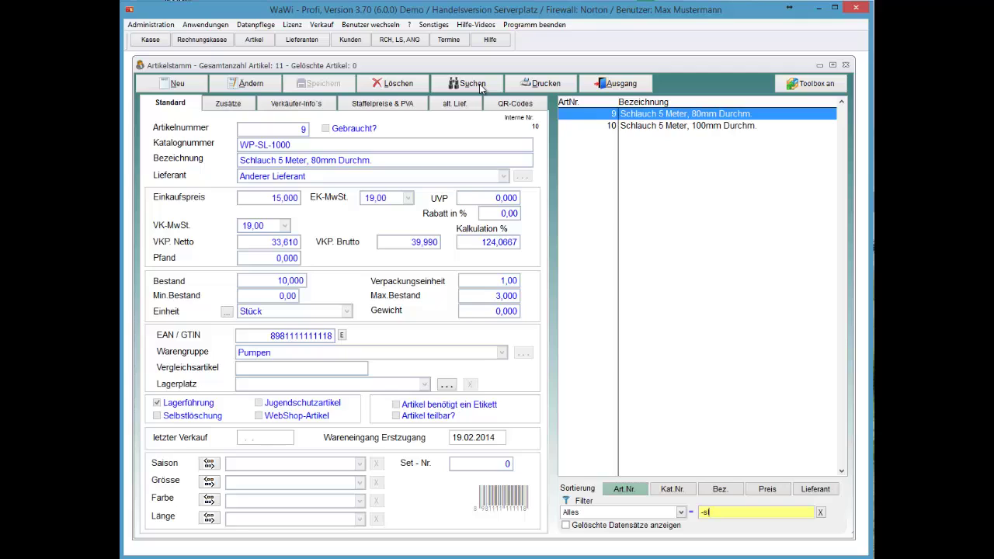
pyautogui.write('l')
pyautogui.click(480, 87)
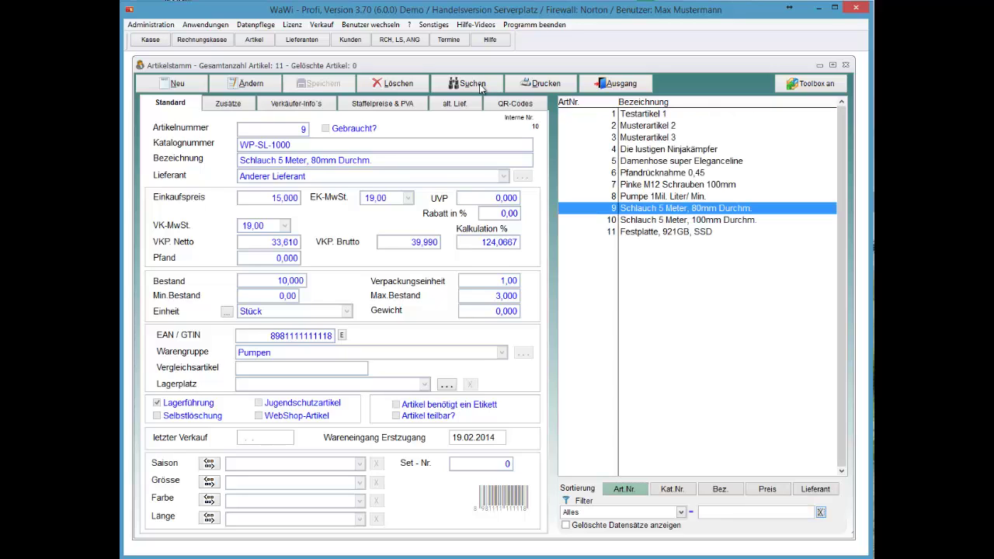
# Filter the article list by the stock criterion "0 Bestände", followed by "kleiner 0 Bestände"
pyautogui.press('F4')
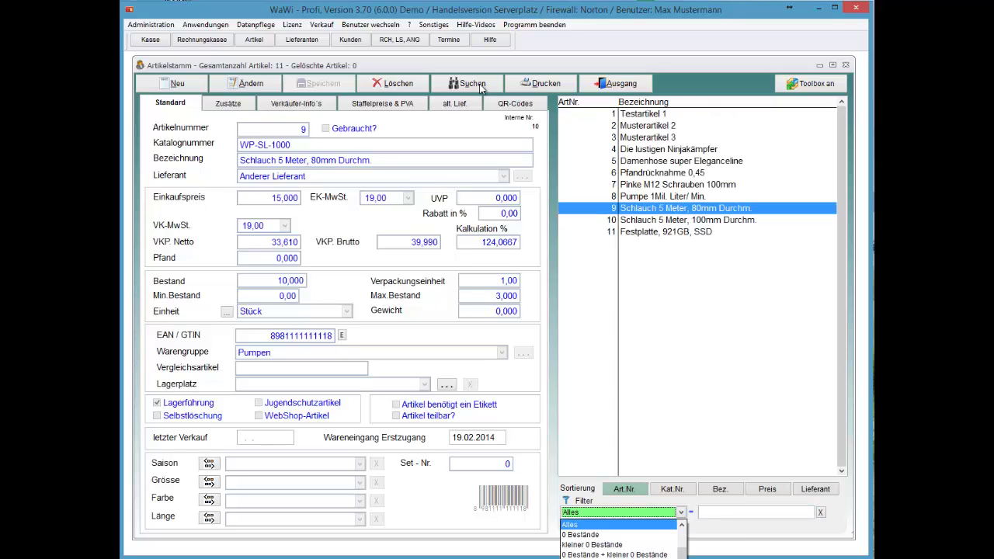
pyautogui.press('Down')
pyautogui.press('Return')
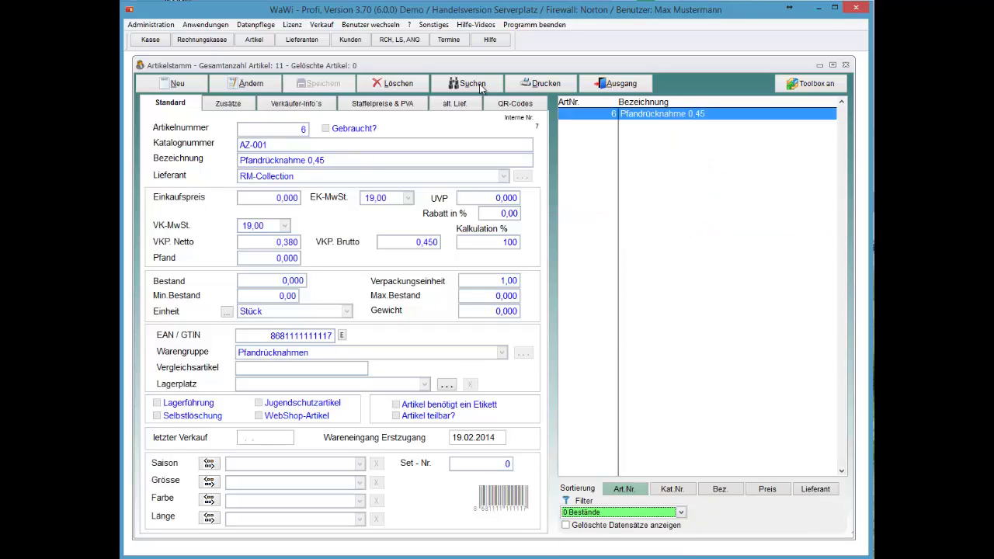
pyautogui.press('F4')
pyautogui.press('Down')
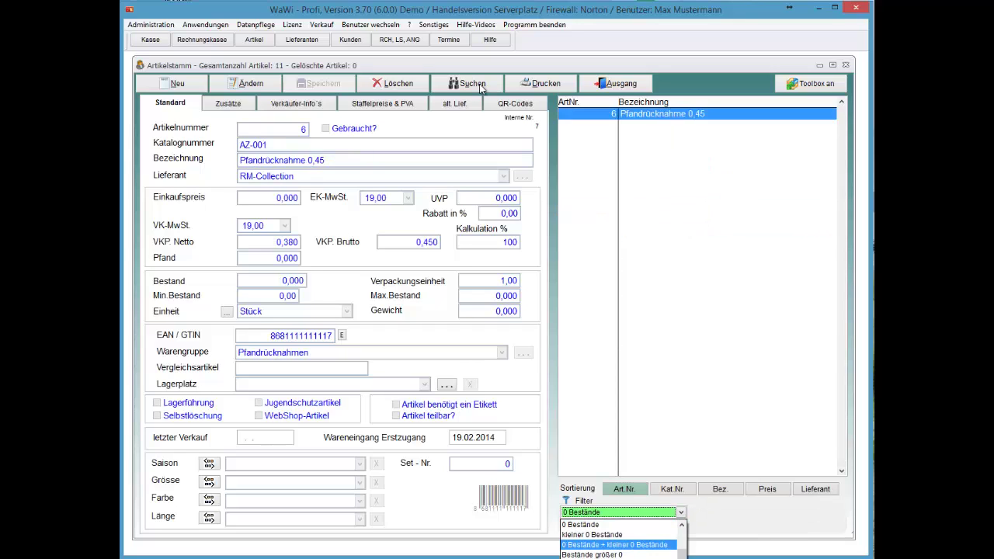
pyautogui.press('Return')
# Filter the article list by the sales tax criterion "VK MwSt = 19,00 Intern: 1"
pyautogui.hotkey('alt', 'Down')
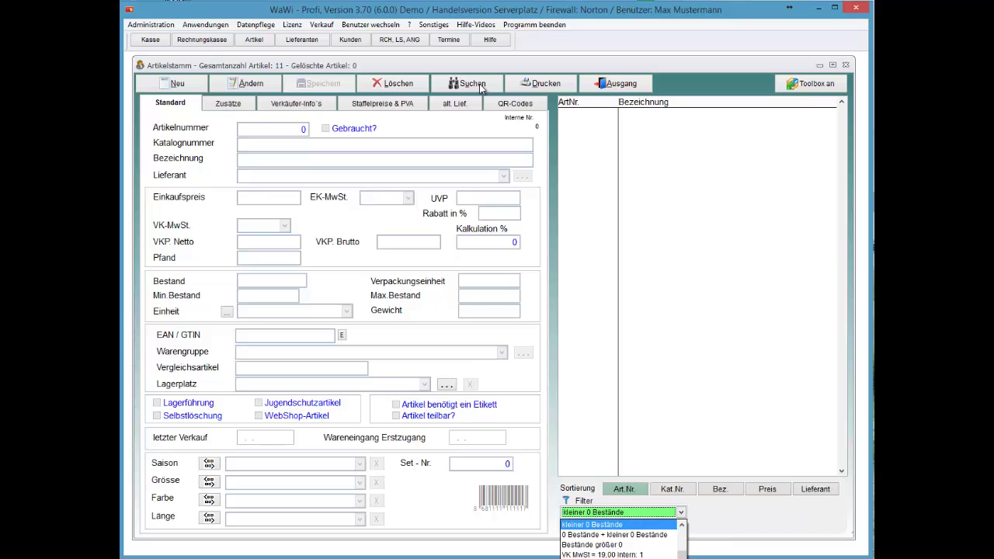
pyautogui.press('Down')
pyautogui.press('Down')
pyautogui.press('Down')
pyautogui.press('Return')
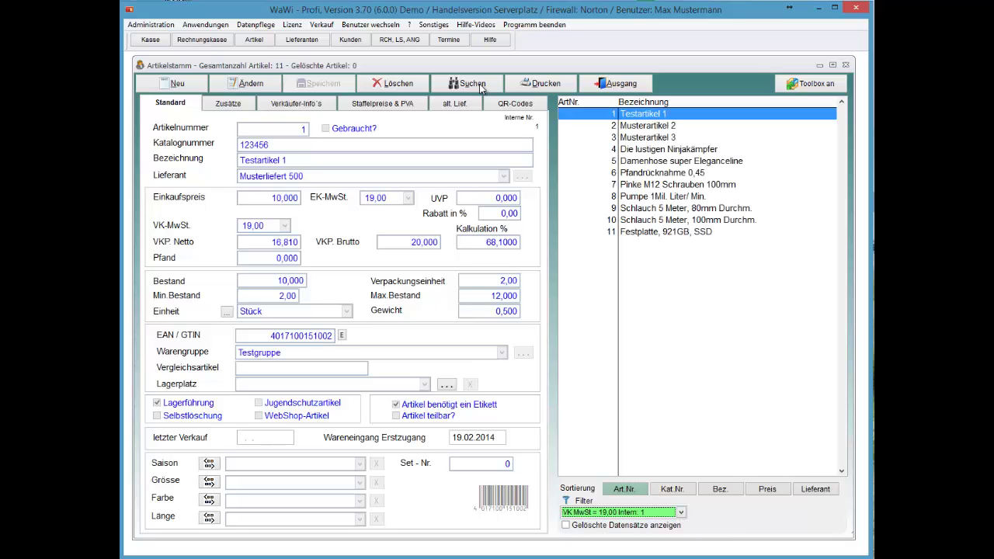
# Look through the available filter criteria and set the article list filter back to Alles with an empty term
pyautogui.press('F4')
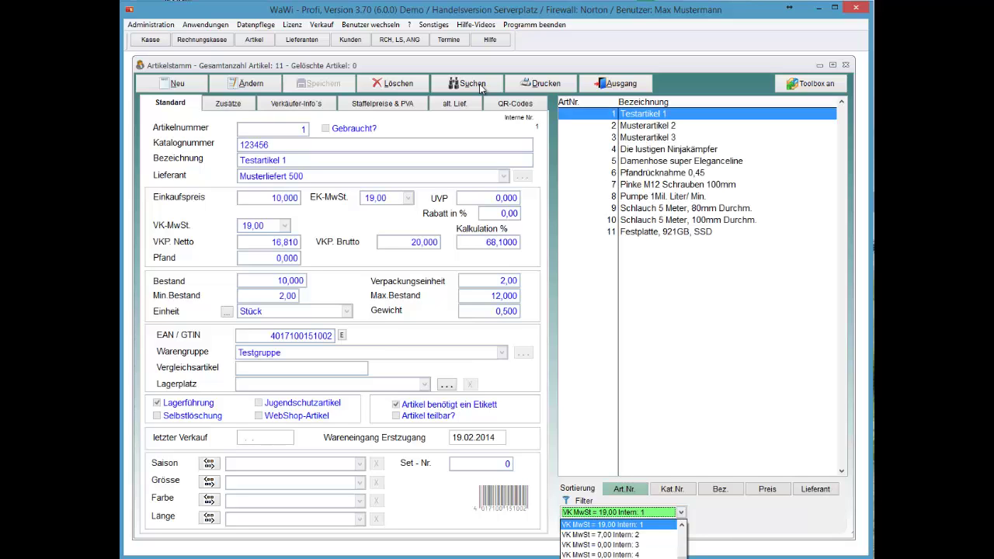
pyautogui.press('Home')
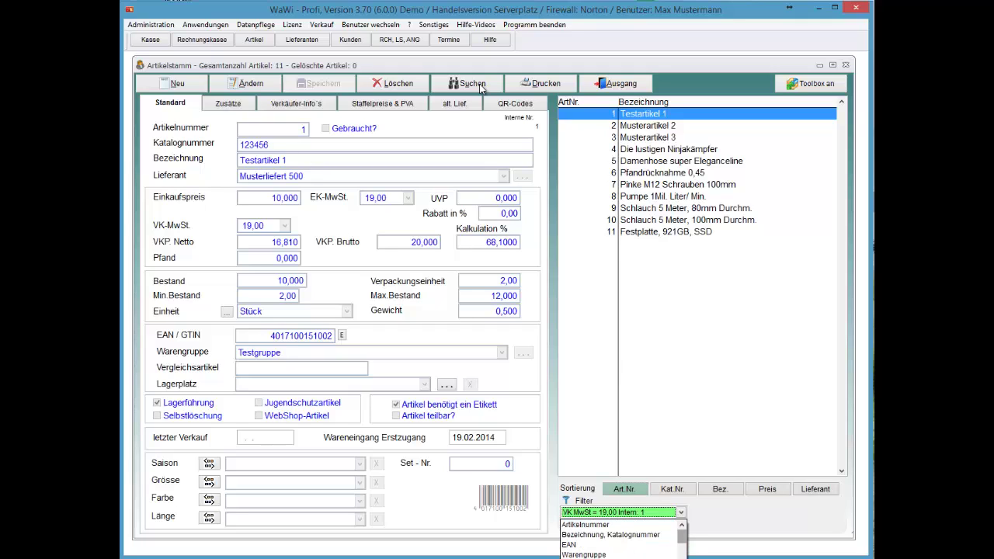
pyautogui.press('Down')
pyautogui.press('Down')
pyautogui.press('Down')
pyautogui.press('Down')
pyautogui.press('Down')
pyautogui.press('Down')
pyautogui.press('Down')
pyautogui.press('Down')
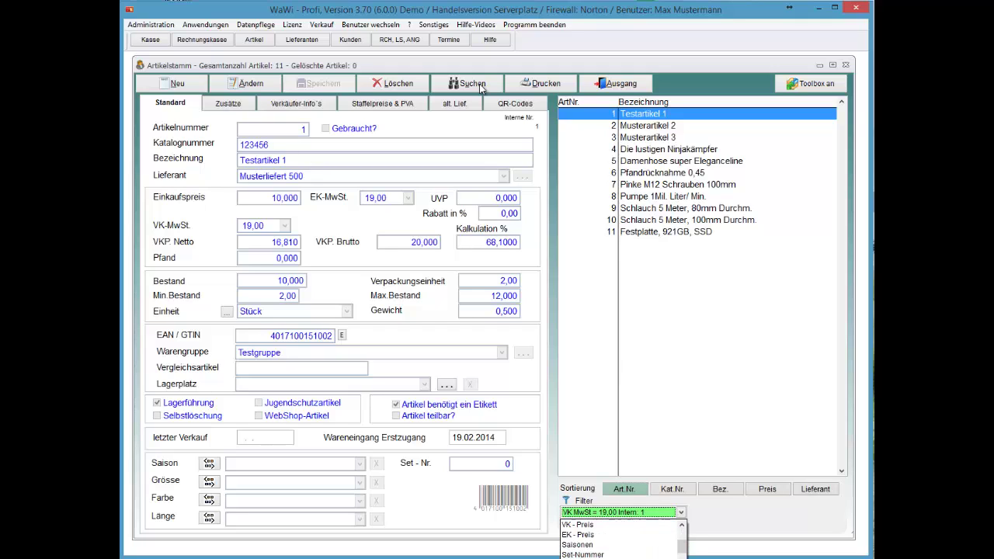
pyautogui.press('Down')
pyautogui.press('Down')
pyautogui.press('Down')
pyautogui.press('Down')
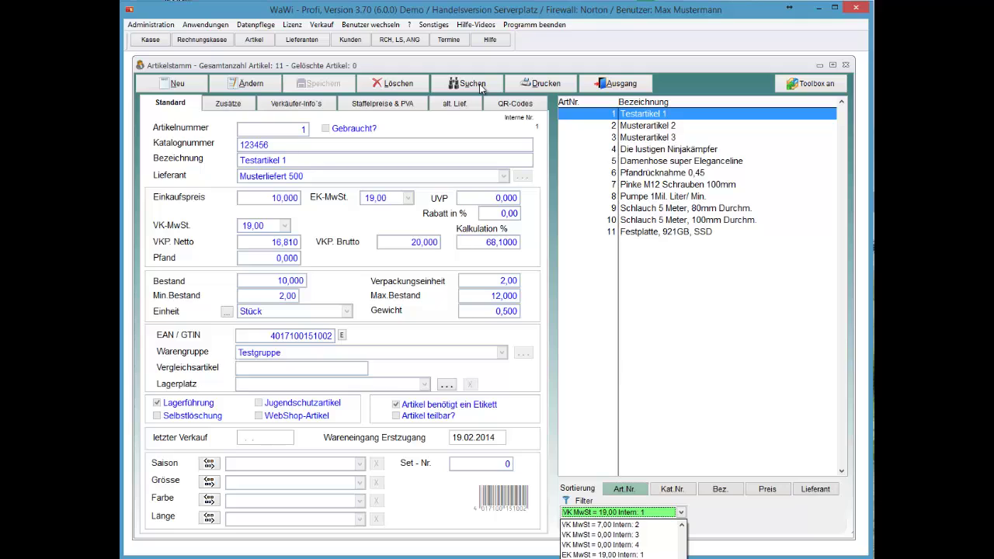
pyautogui.press('Return')
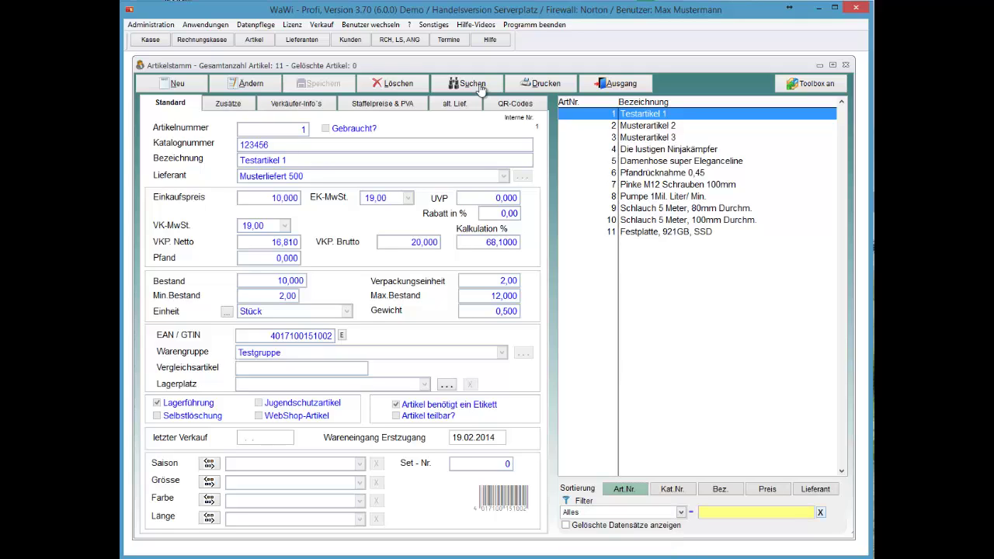
pyautogui.press('Tab')
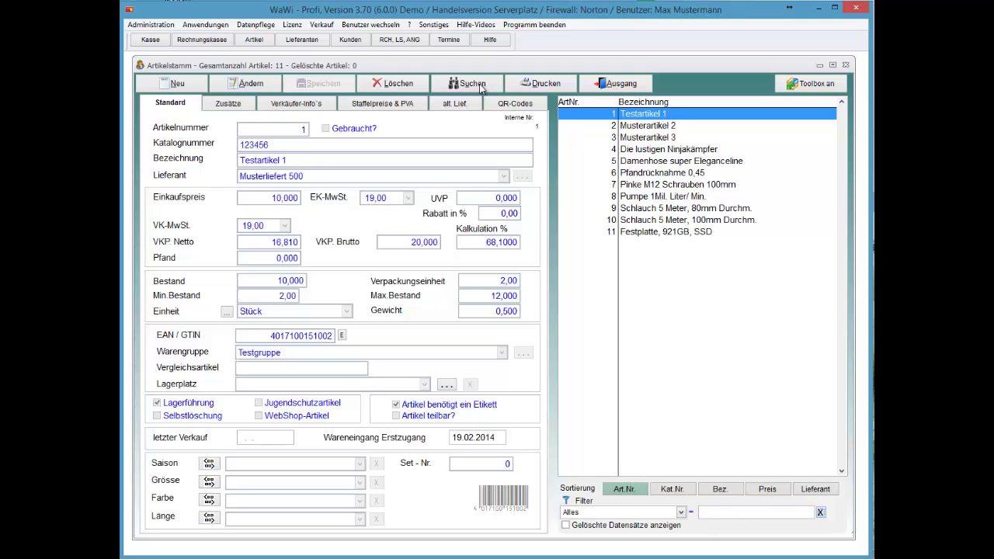
pyautogui.click(481, 90)
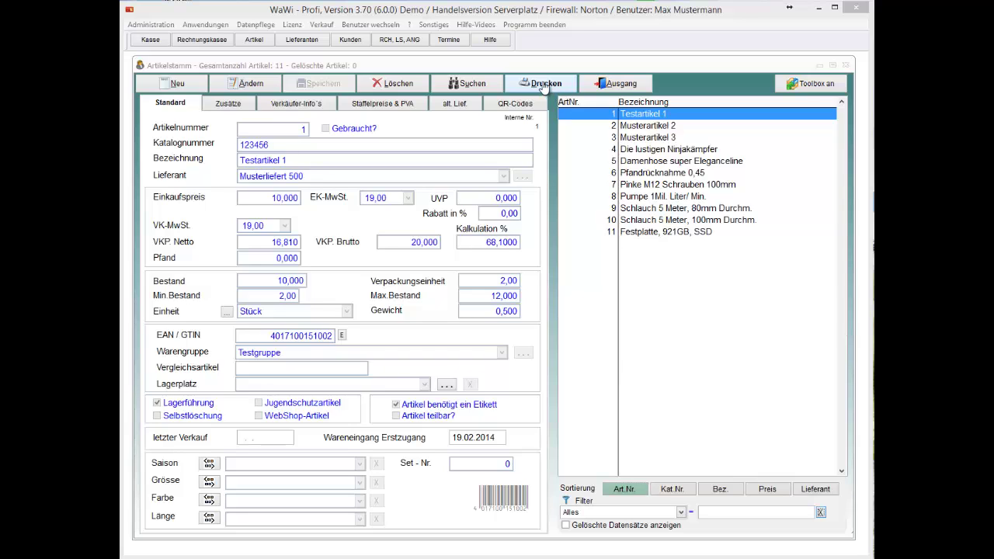
# Open the search variant selection and close it with "Erweiterte Variante" kept
pyautogui.click(474, 86)
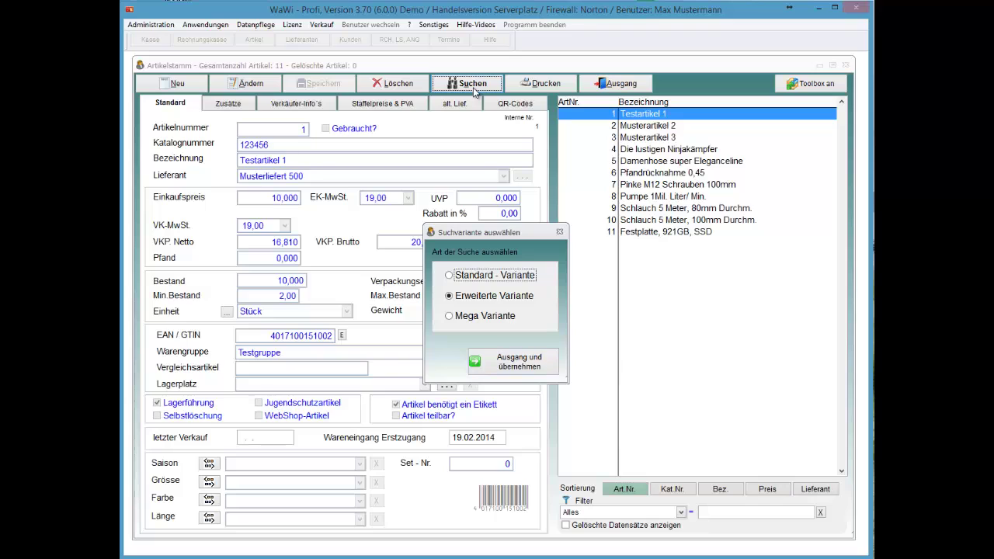
pyautogui.press('Tab')
pyautogui.press('Return')
pyautogui.press('Tab')
pyautogui.press('Return')
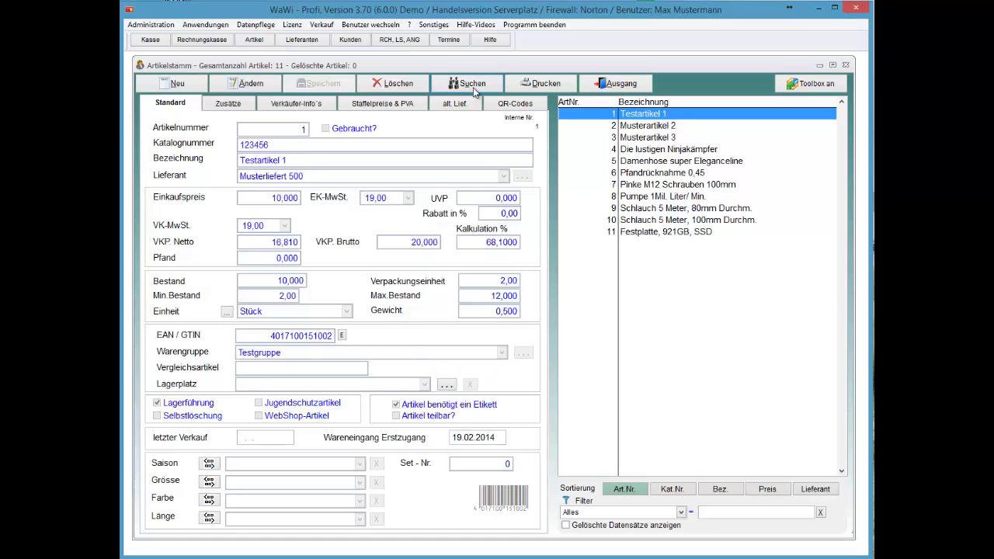
# Switch the article search to "Mega Variante" and apply the selection
pyautogui.click(474, 91)
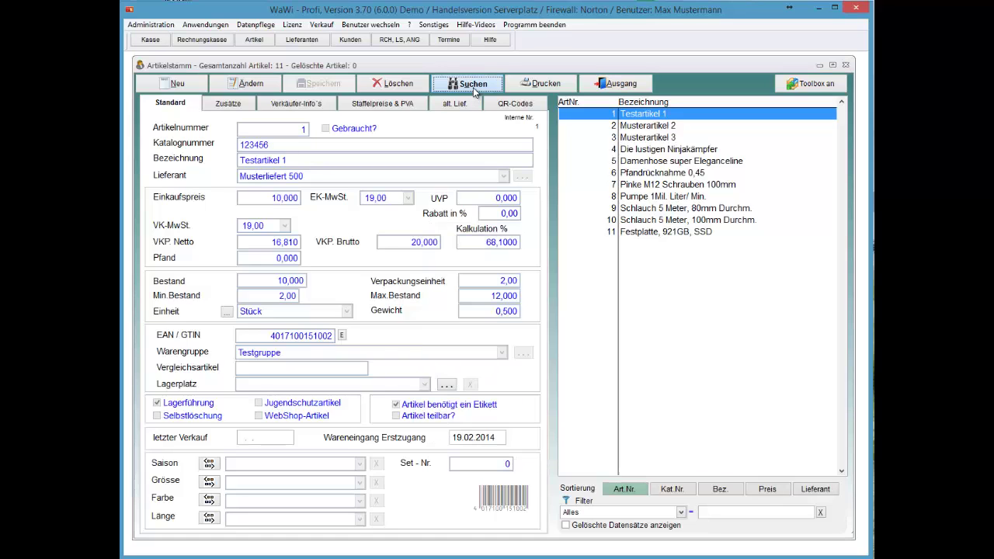
pyautogui.press('Up')
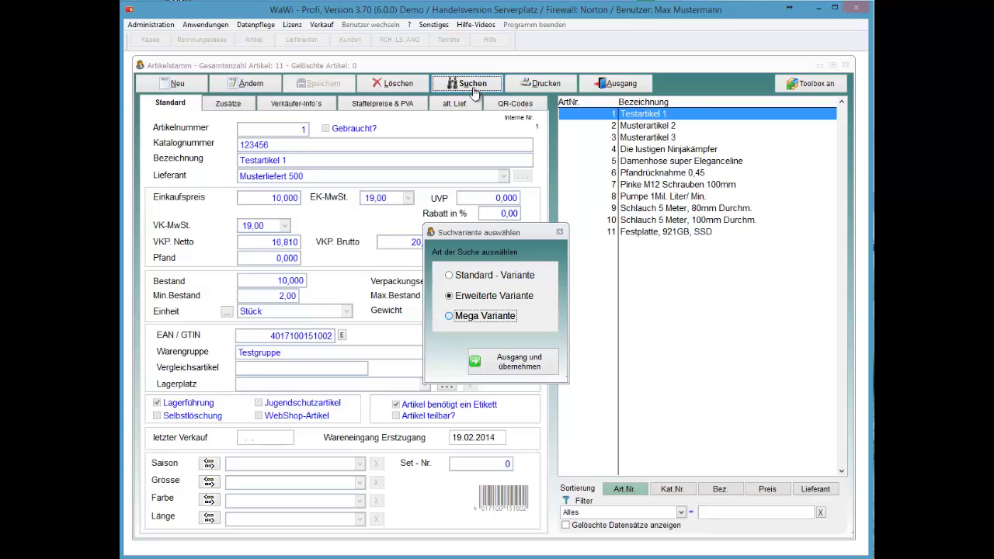
pyautogui.press('Tab')
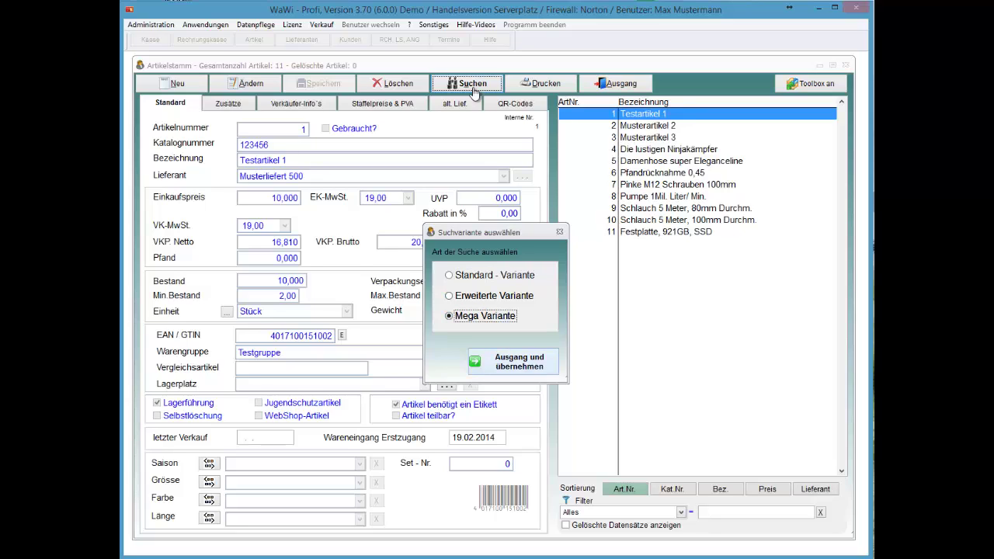
pyautogui.press('Return')
pyautogui.press('Escape')
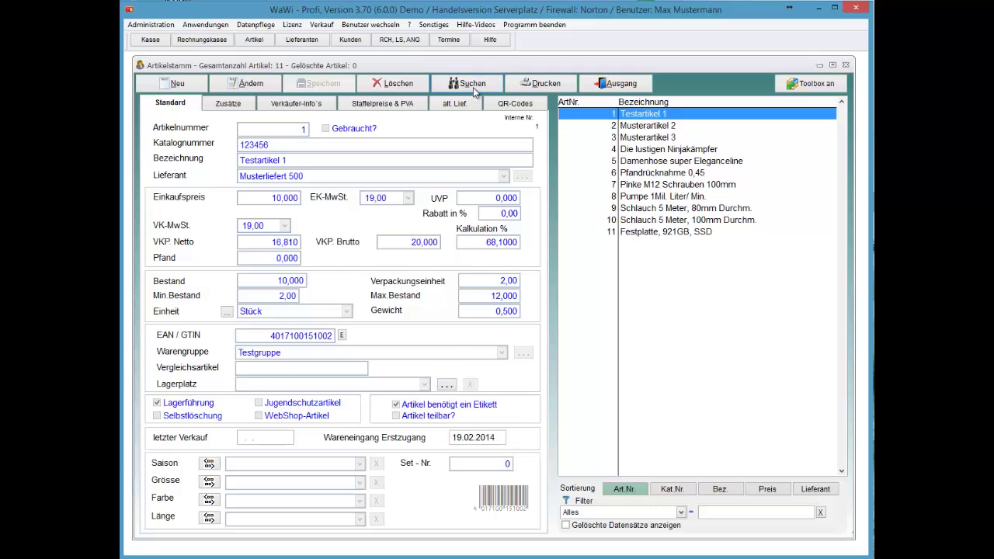
# Run the Mega article search with "el" as the Bezeichnung and the Lieferant criterion left empty
pyautogui.click(472, 83)
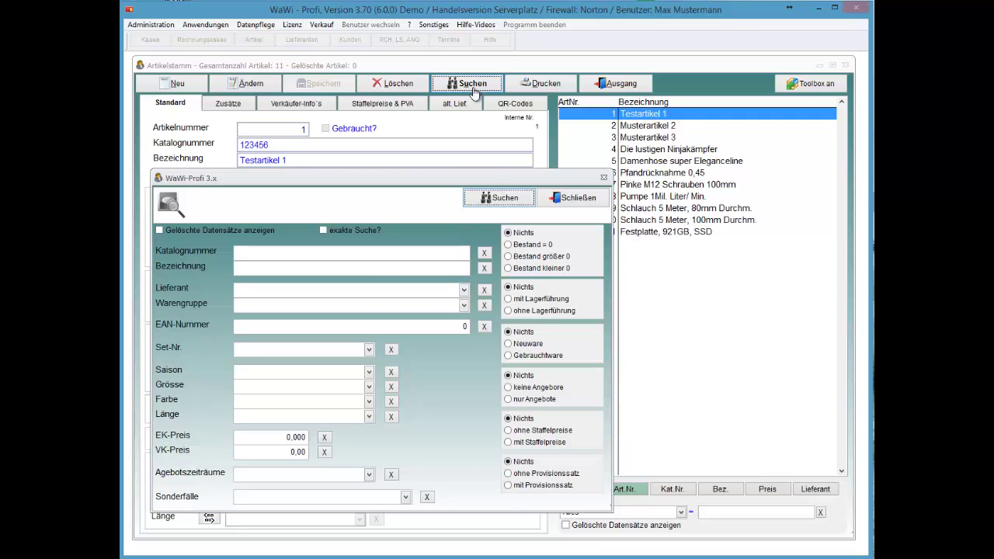
pyautogui.click(473, 87)
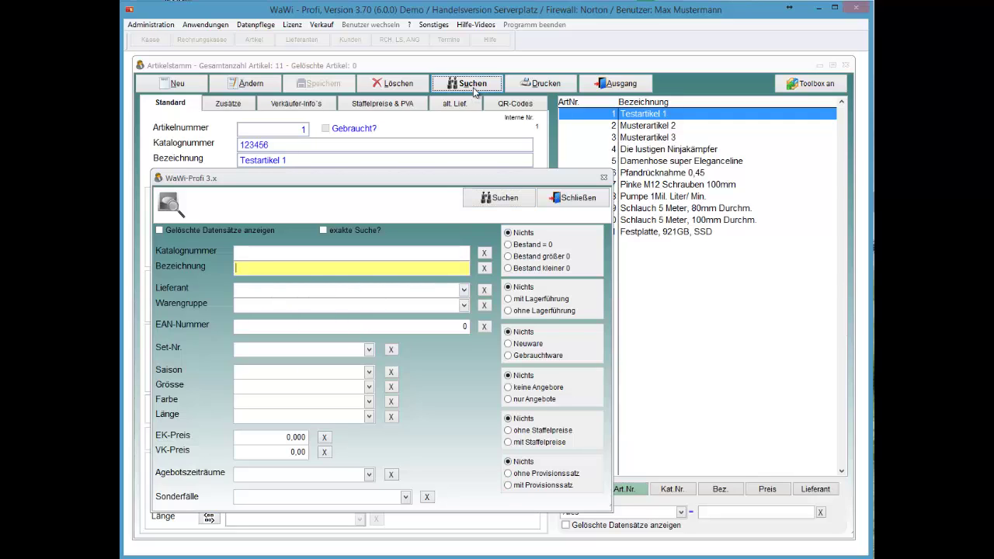
pyautogui.write('e')
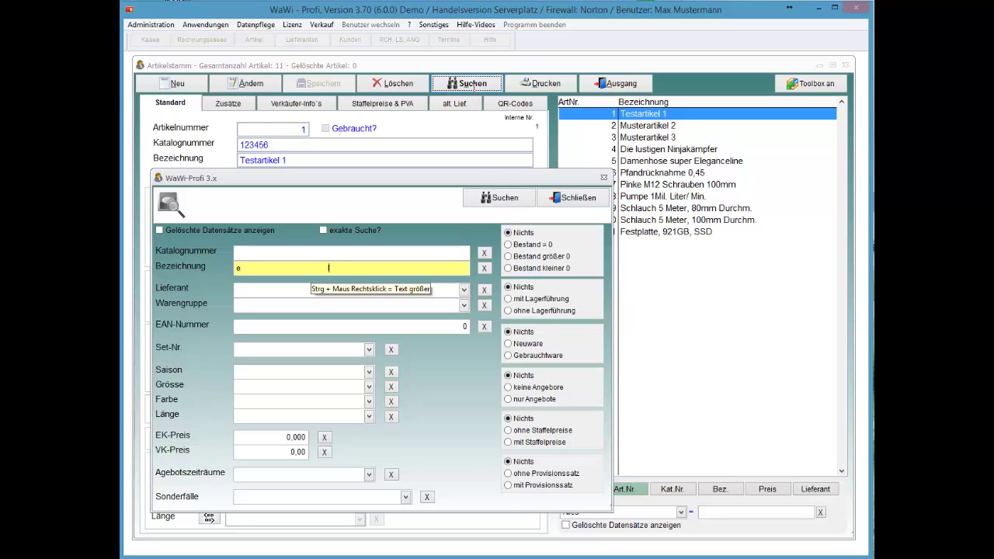
pyautogui.press('Tab')
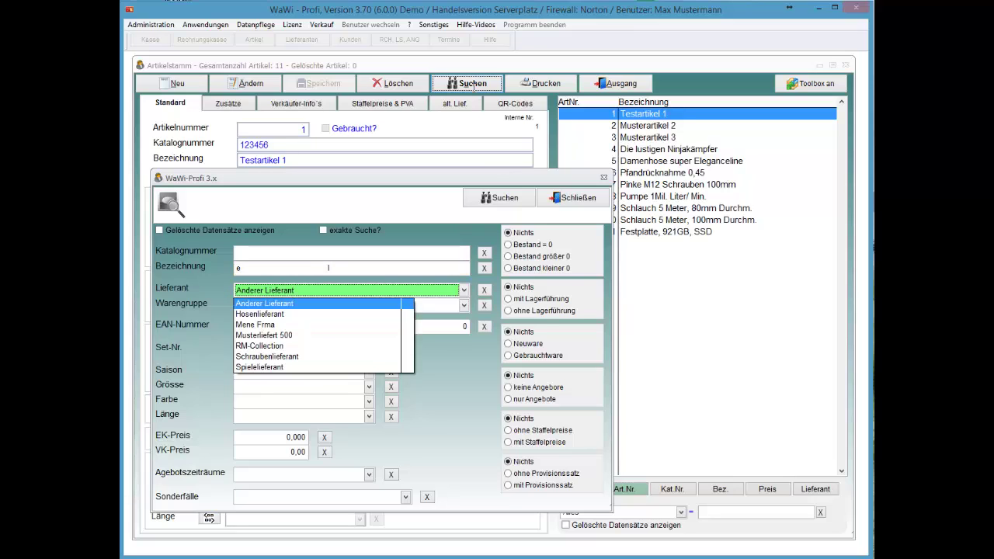
pyautogui.hotkey('shift', 'Tab')
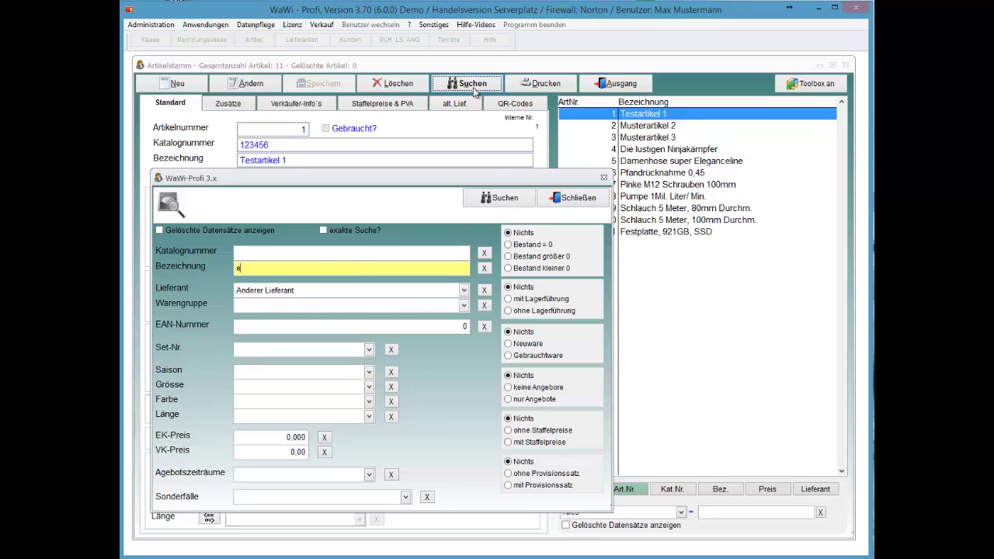
pyautogui.press('Tab')
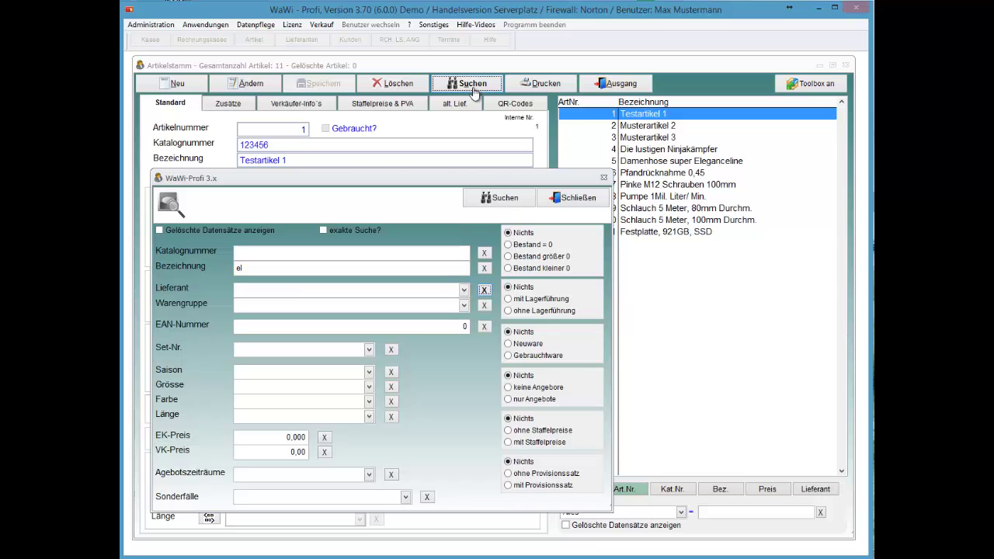
pyautogui.press('Return')
pyautogui.press('Return')
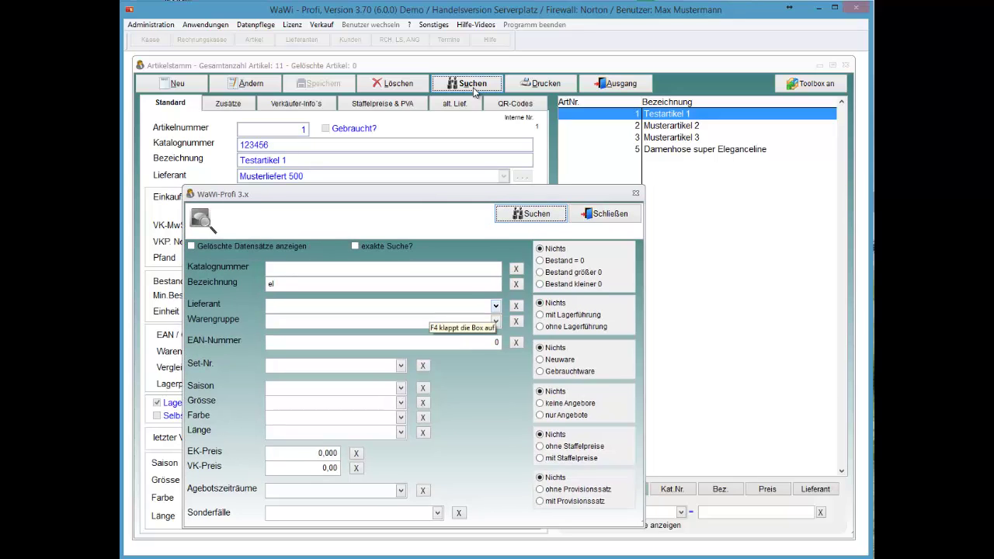
# Restrict the Mega article search for "el" to the Lieferant "Musterliefert 500" and run it
pyautogui.press('F4')
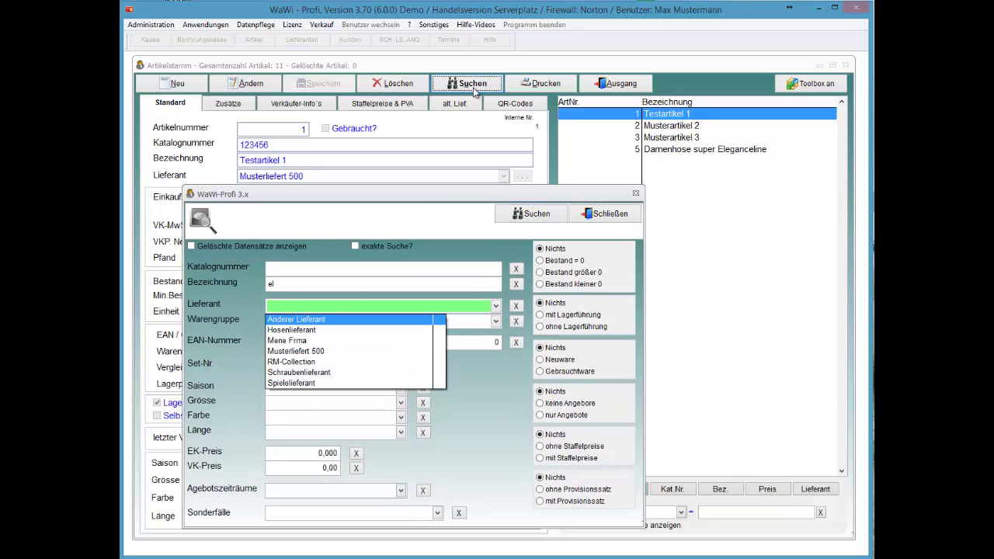
pyautogui.press('Down')
pyautogui.press('Down')
pyautogui.press('Up')
pyautogui.press('Up')
pyautogui.press('Down')
pyautogui.press('Down')
pyautogui.press('Down')
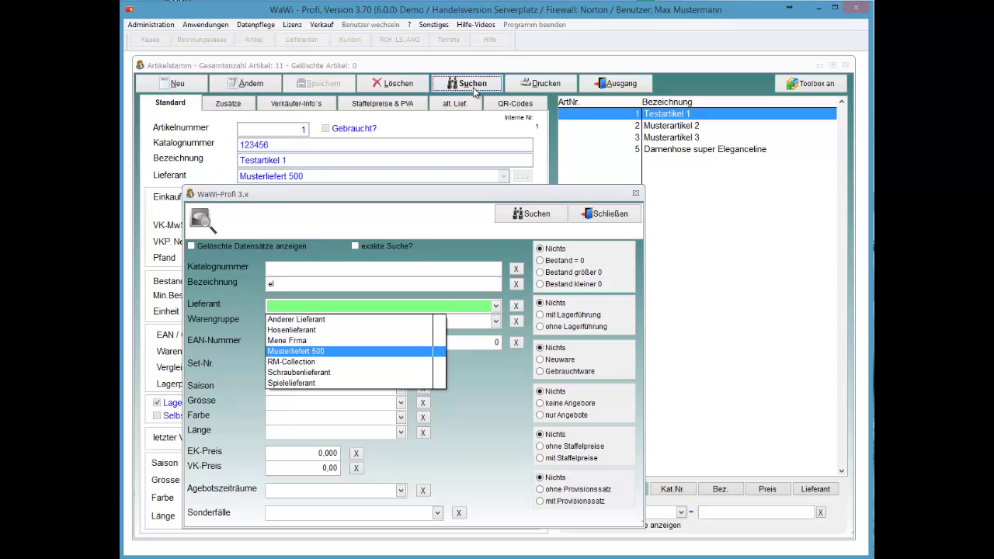
pyautogui.press('Return')
pyautogui.press('Return')
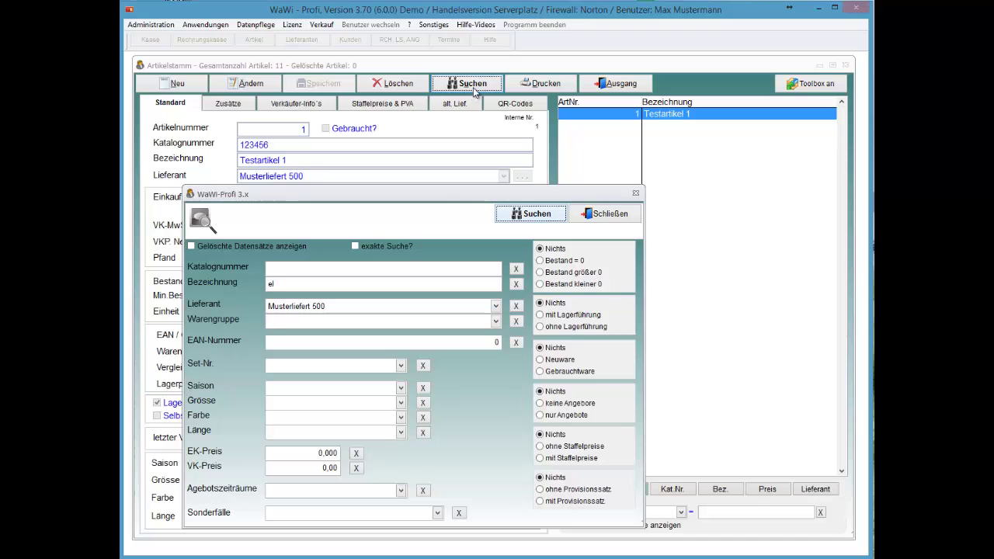
# Close the Mega search and clear the search restriction so the article list shows all articles
pyautogui.press('Tab')
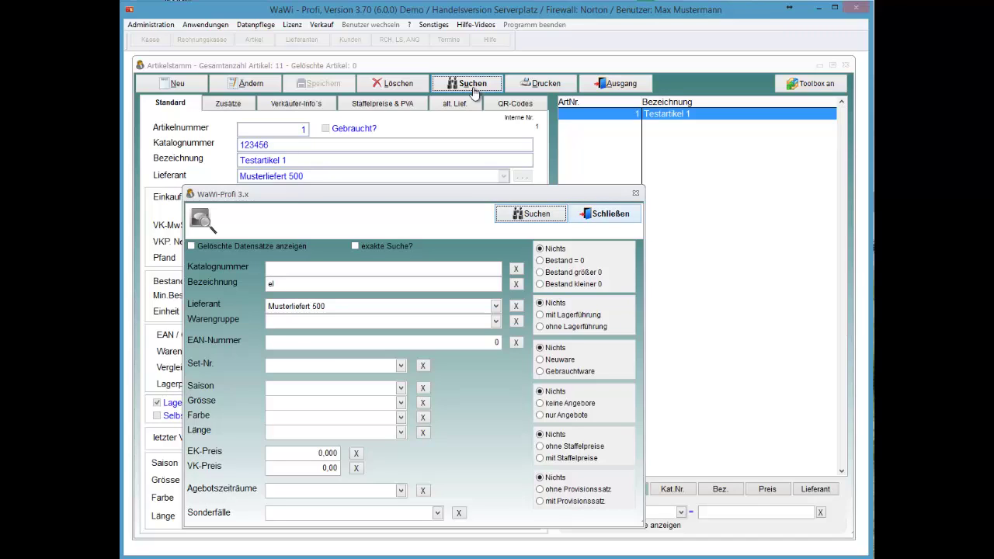
pyautogui.press('Return')
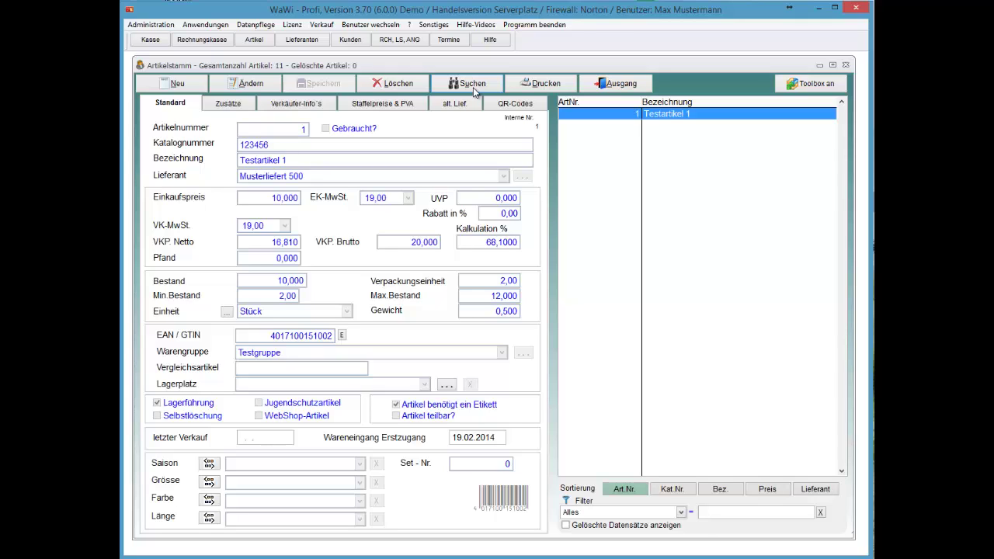
pyautogui.click(472, 84)
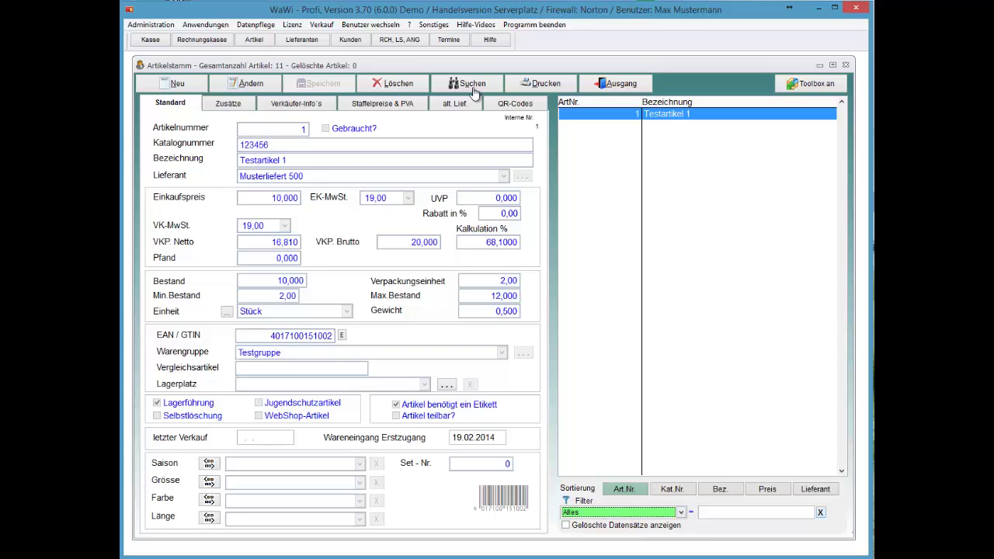
pyautogui.press('Tab')
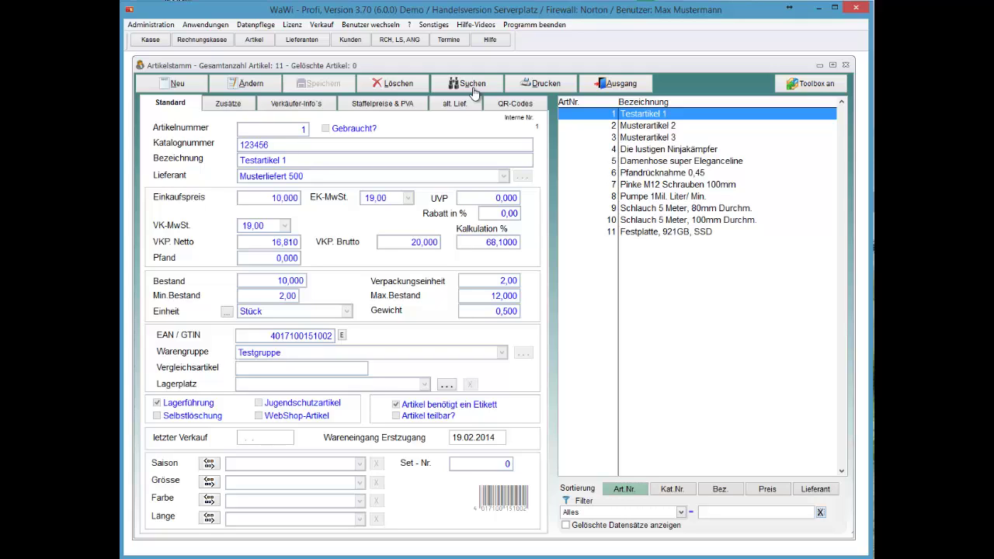
# Browse down the article list to its last entry and jump directly to article number 2
pyautogui.press('Down')
pyautogui.press('Down')
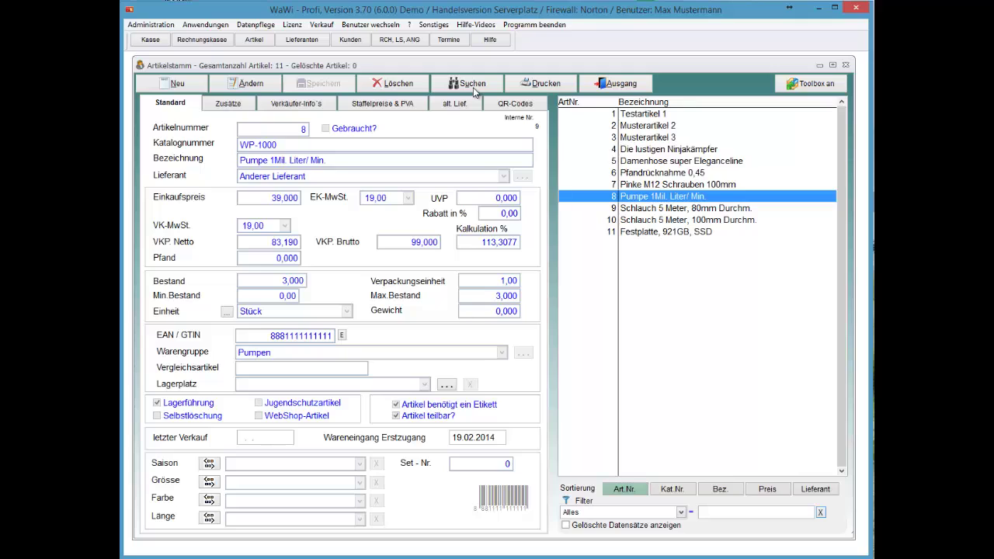
pyautogui.press('End')
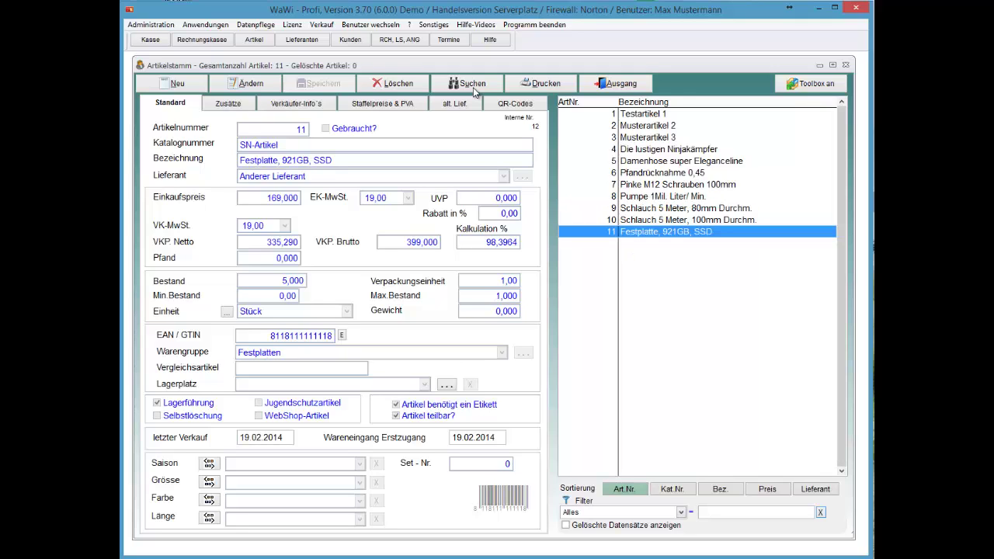
pyautogui.press('2')
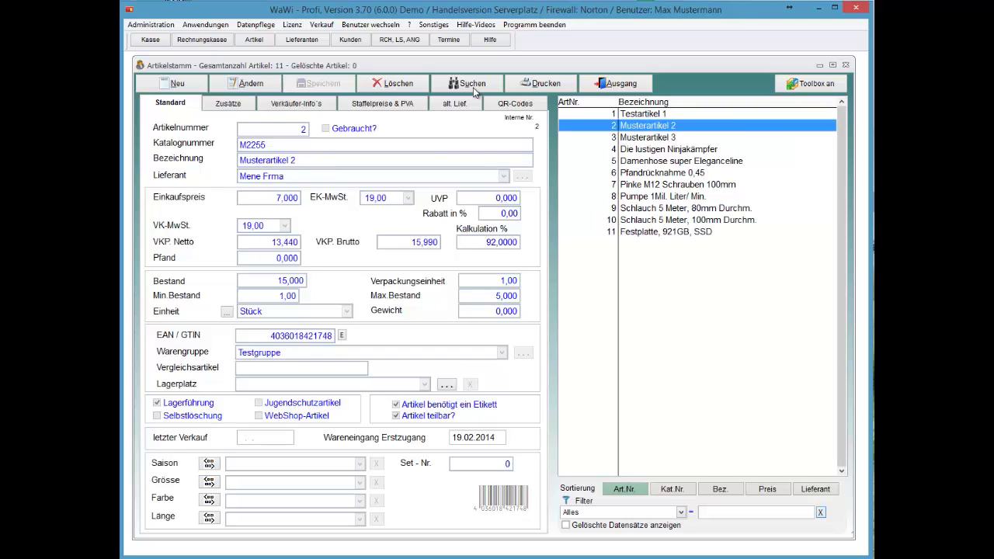